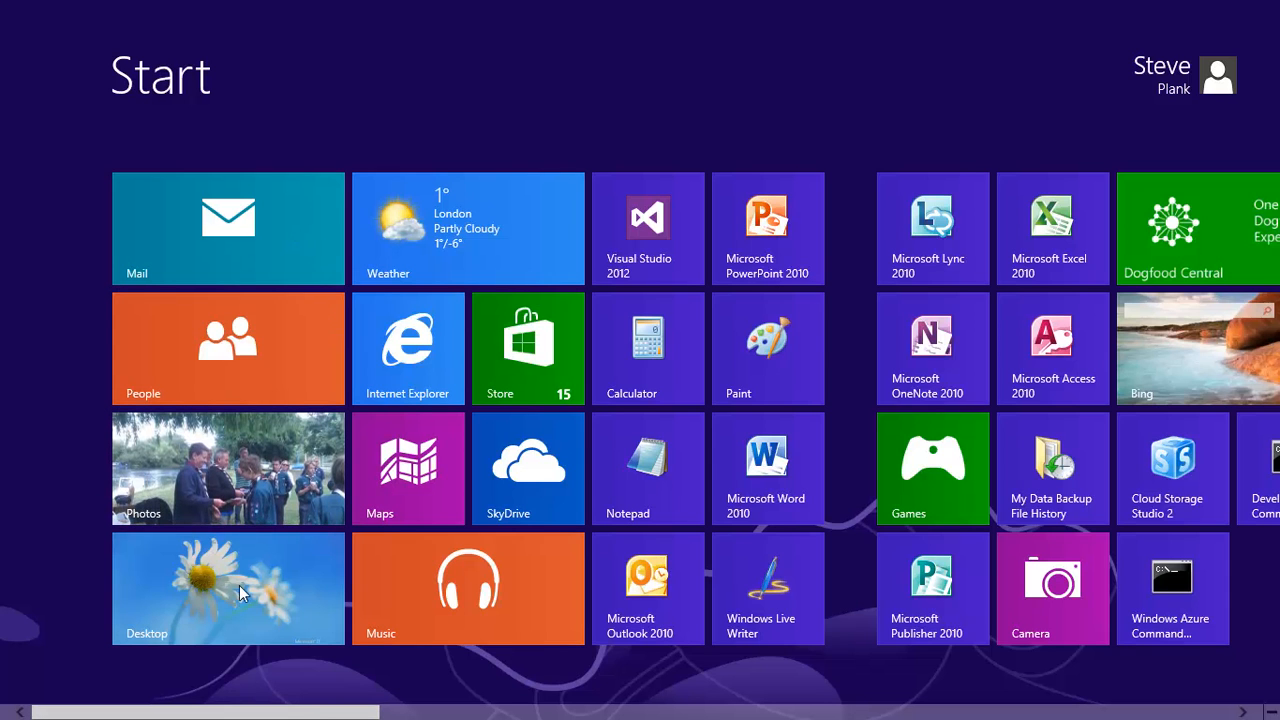
# Open Internet Explorer from the desktop and go to imageshack.us.
pyautogui.click(197, 568)
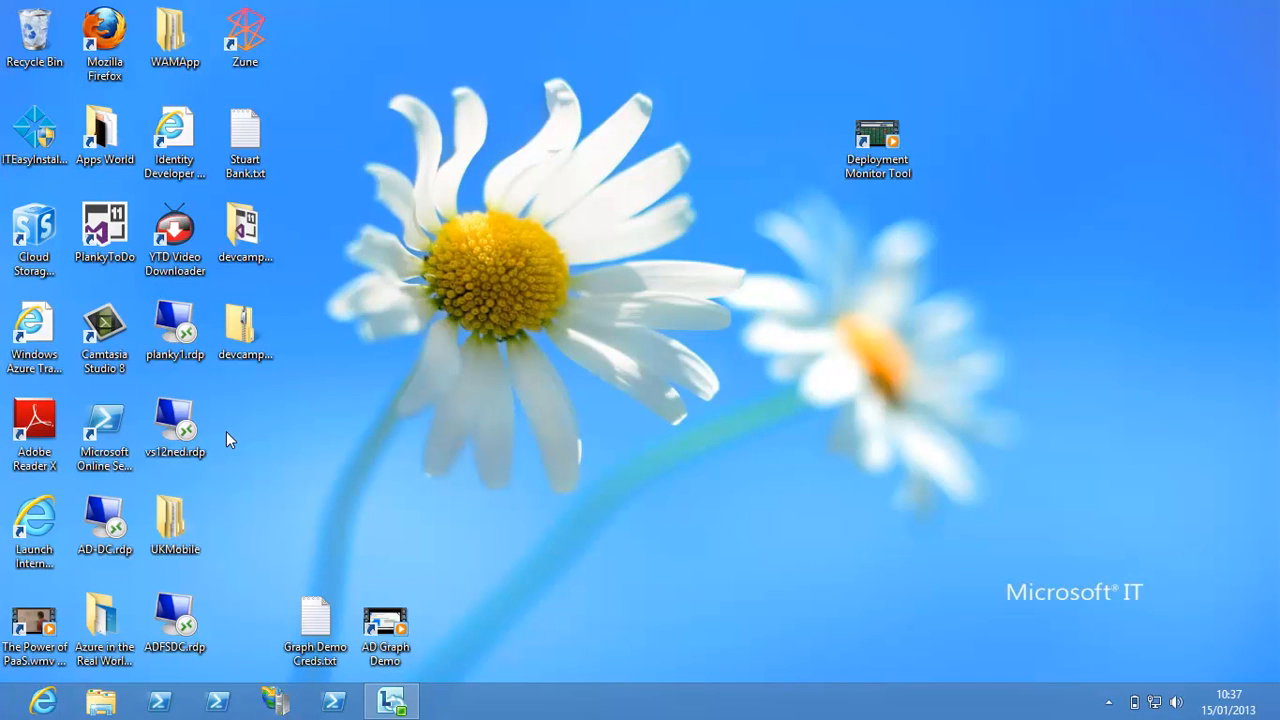
pyautogui.click(40, 702)
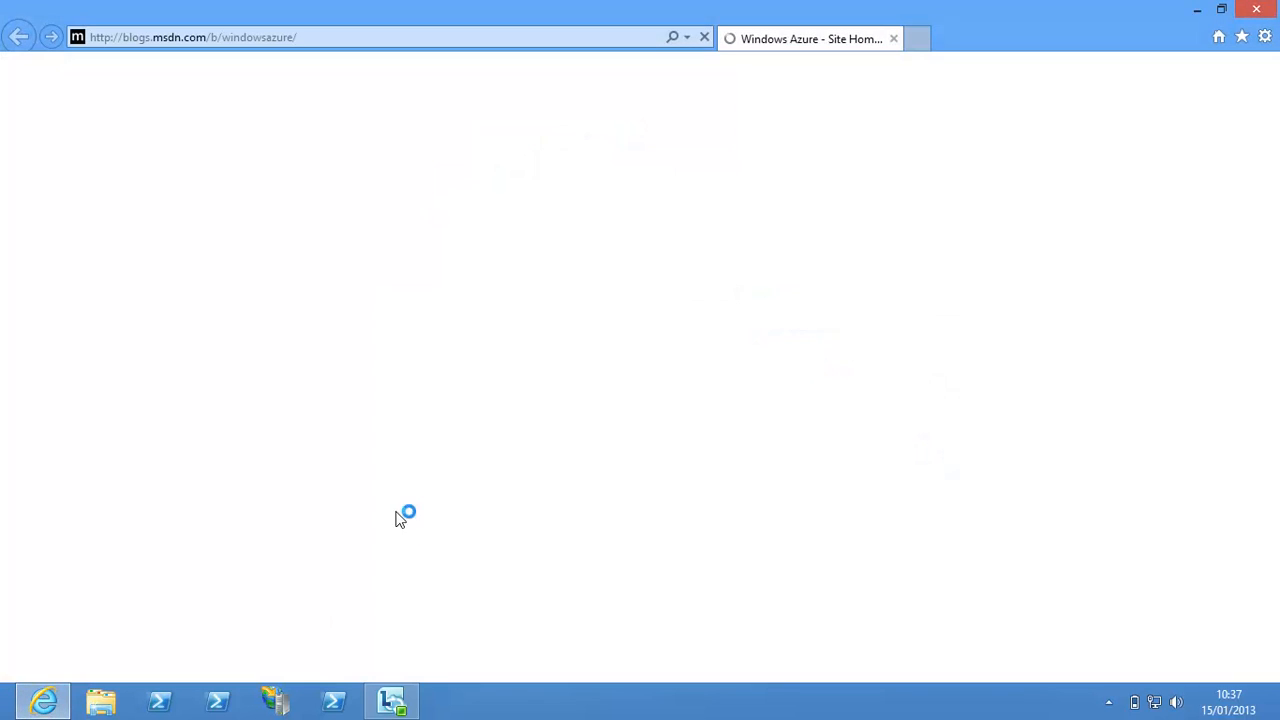
pyautogui.click(259, 38)
pyautogui.write('imag')
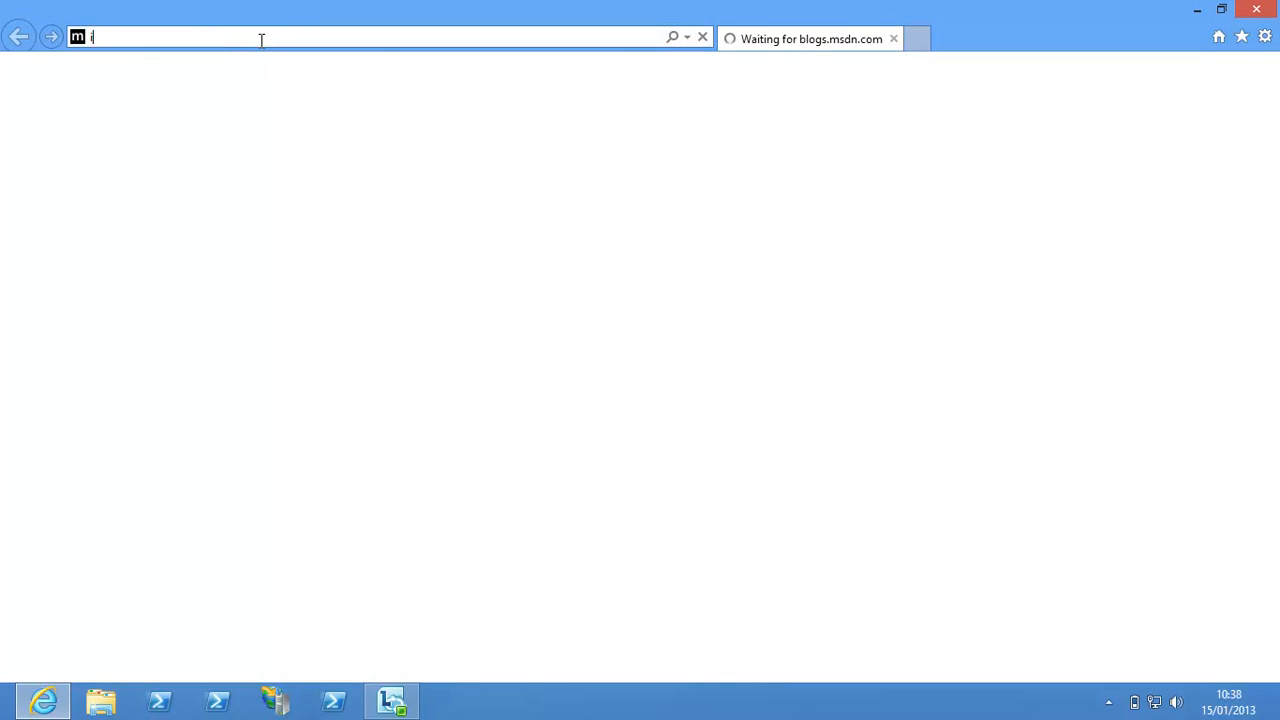
pyautogui.write('eshack.us/')
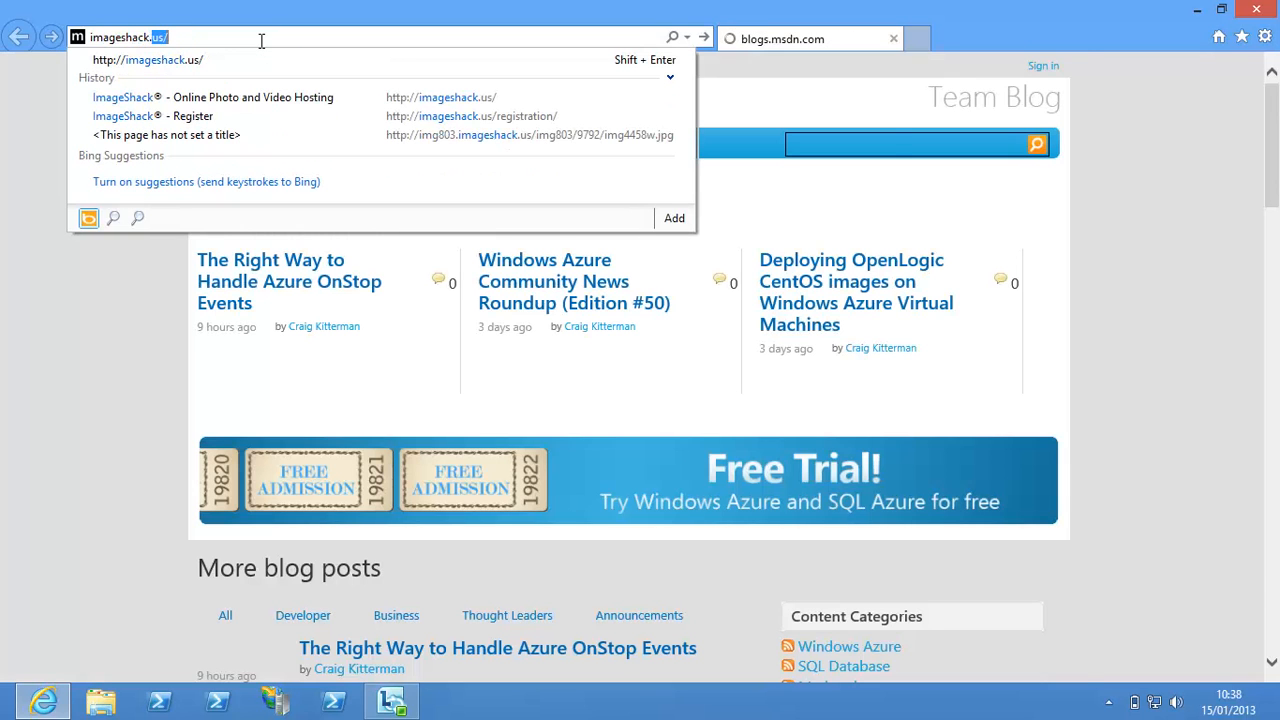
pyautogui.press('Return')
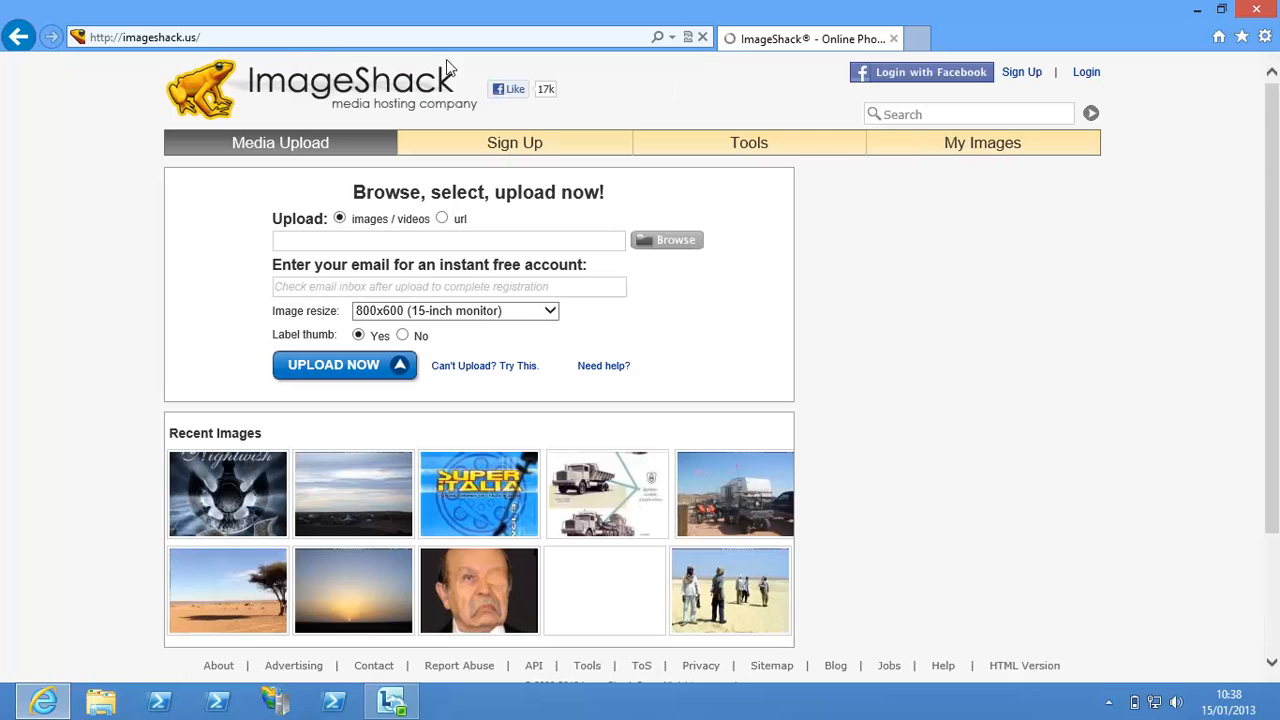
# Log in to ImageShack with the saved account's username and password.
pyautogui.click(503, 152)
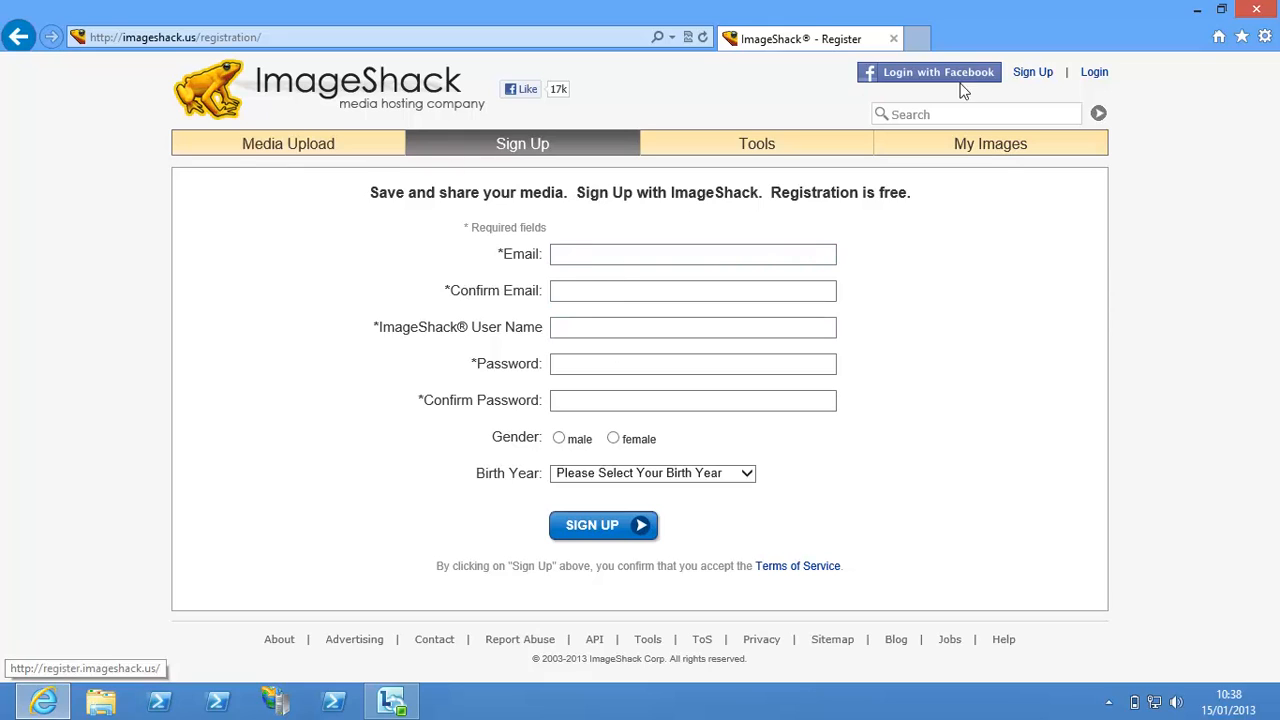
pyautogui.click(1094, 72)
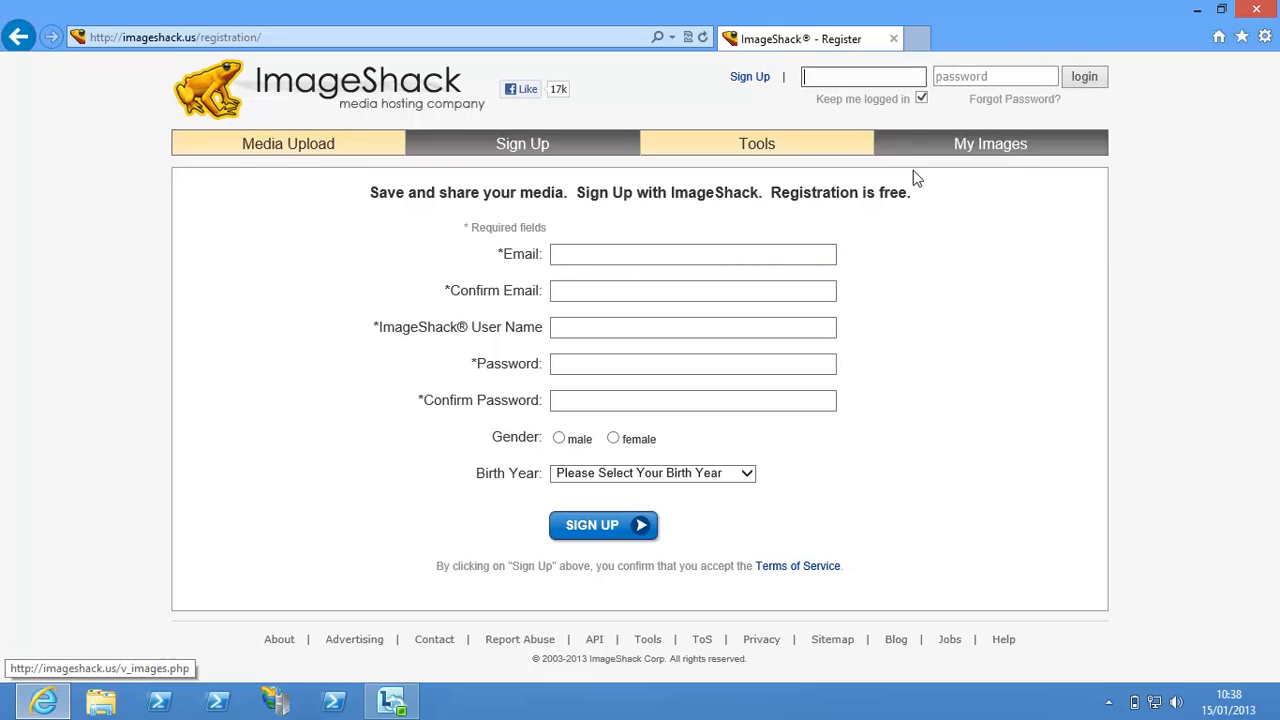
pyautogui.click(831, 80)
pyautogui.write('plankytronix')
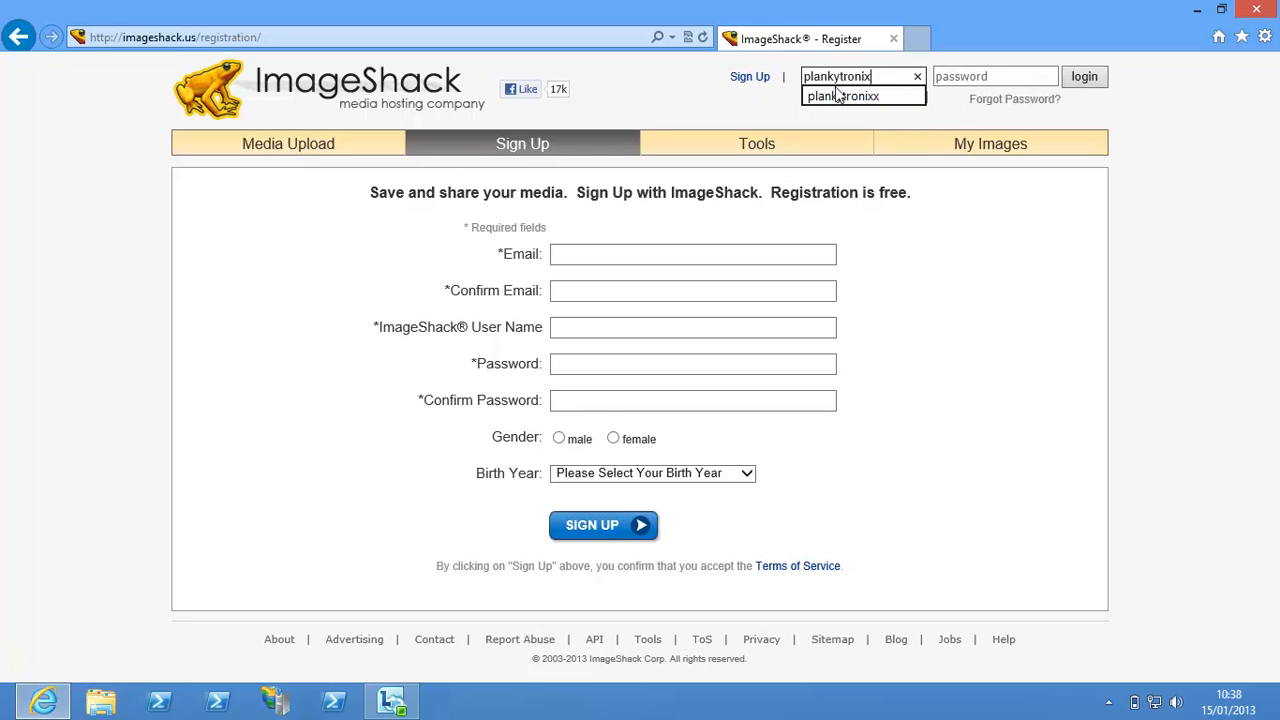
pyautogui.click(840, 96)
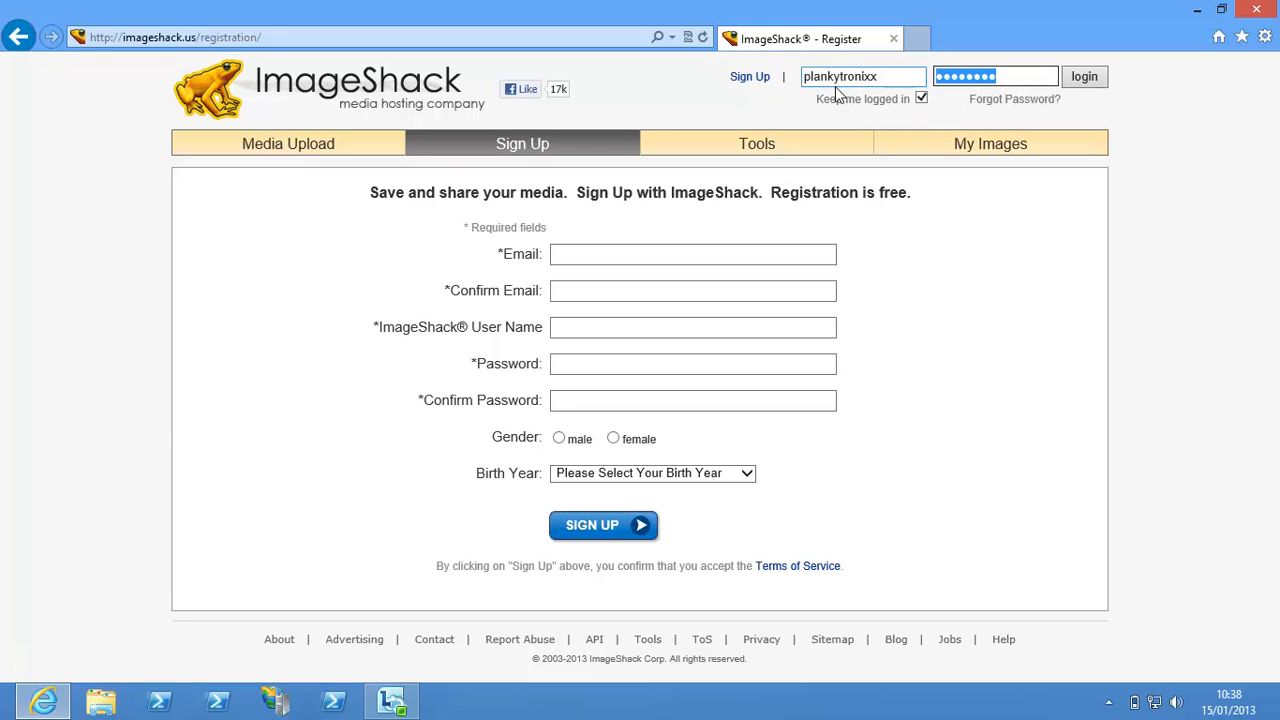
pyautogui.click(1084, 77)
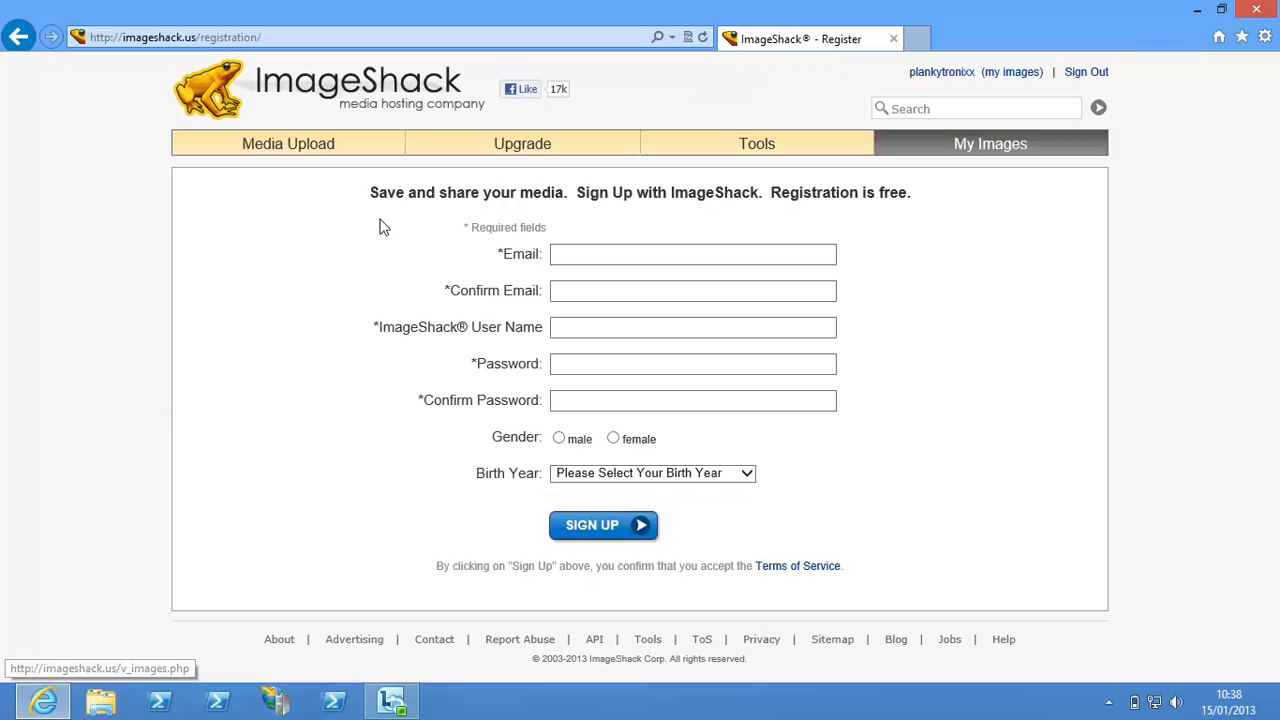
# Choose IMG_4459.JPG from the windsurf, training, Sub7 Team folder in Documents as the file for media upload.
pyautogui.click(275, 158)
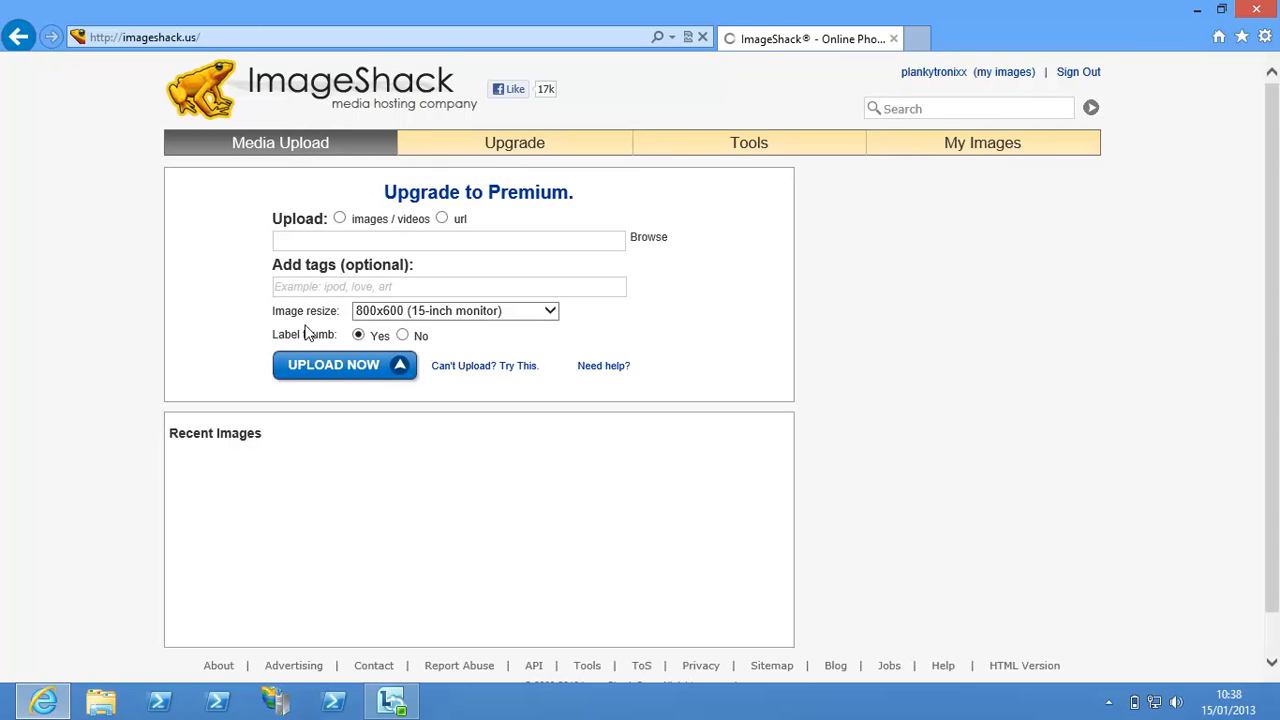
pyautogui.click(648, 245)
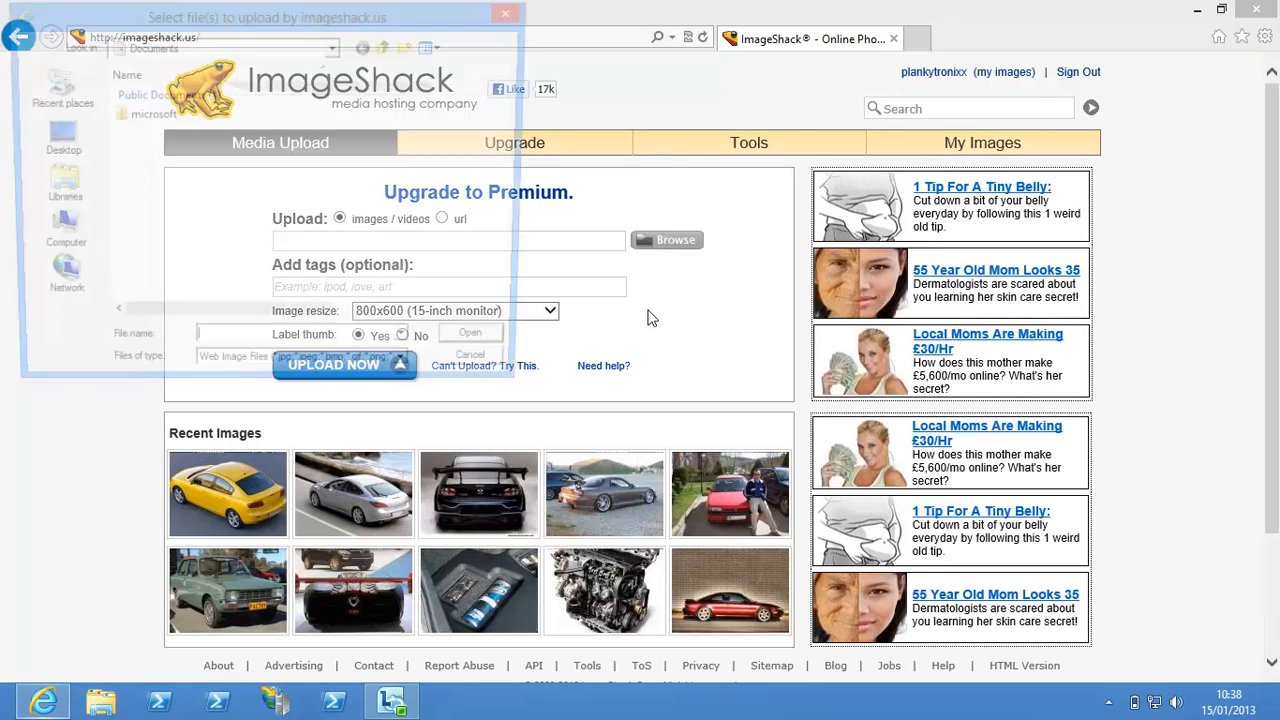
pyautogui.click(167, 178)
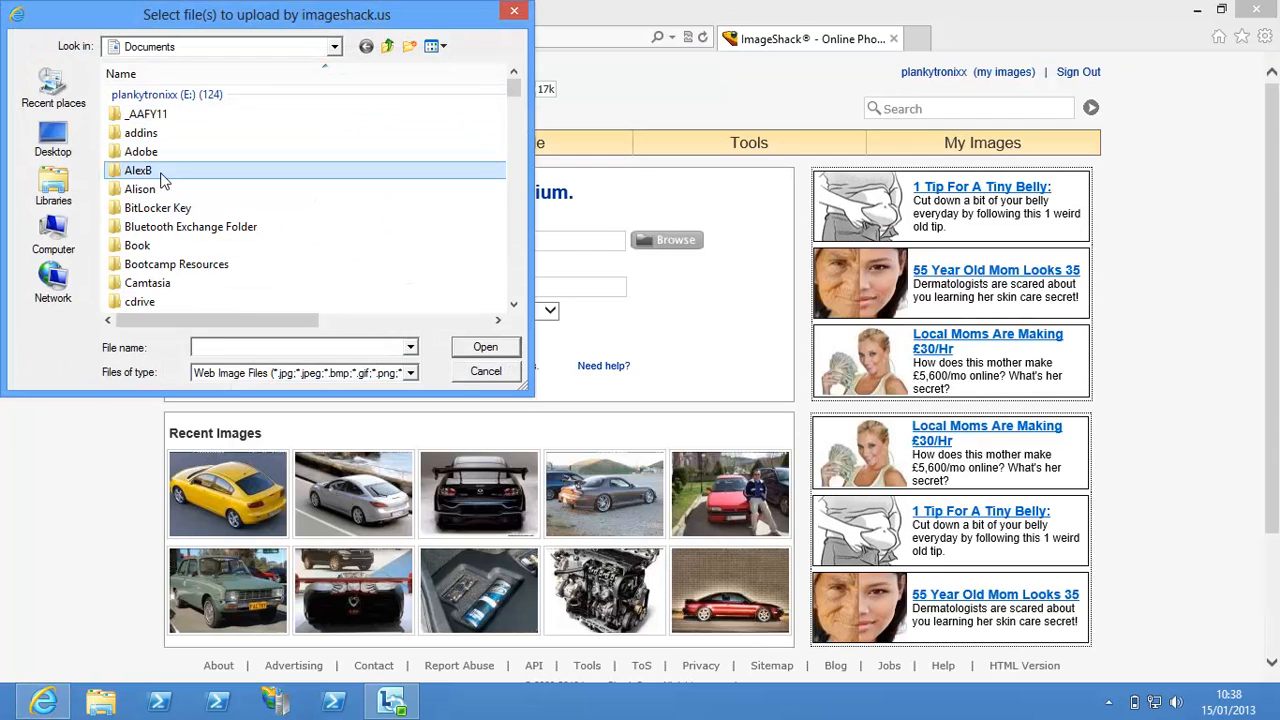
pyautogui.press('w')
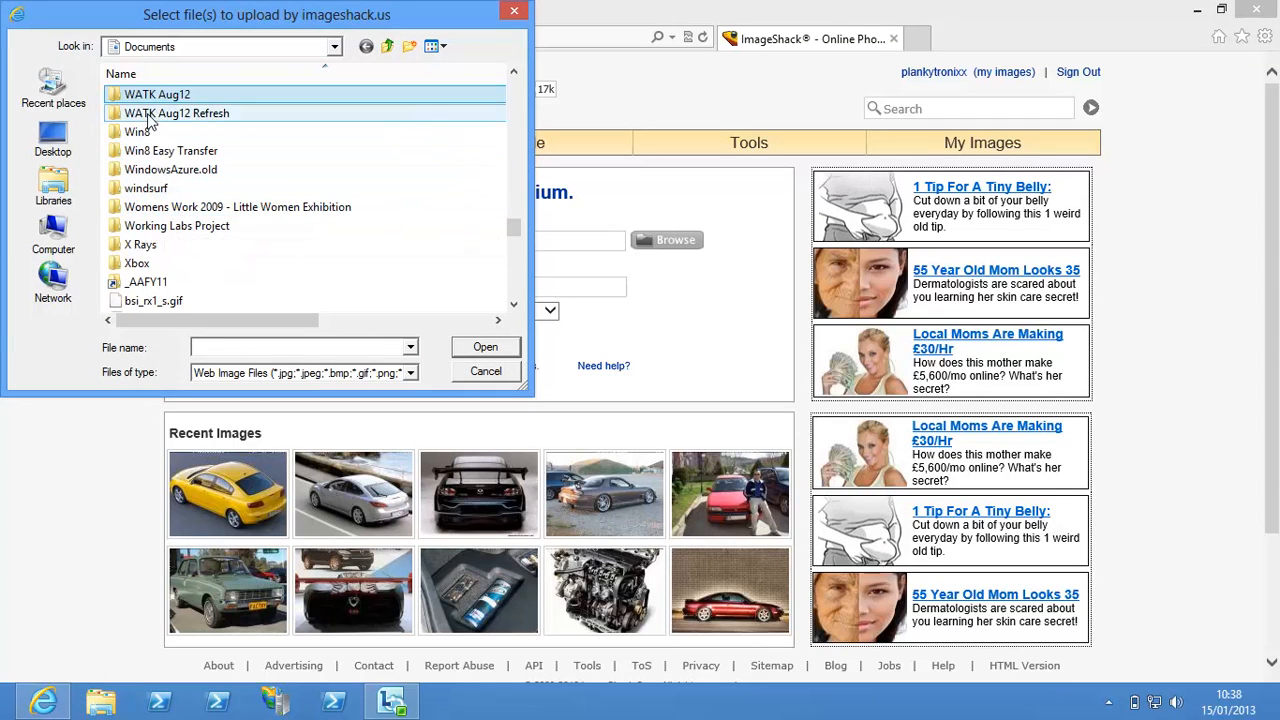
pyautogui.doubleClick(146, 188)
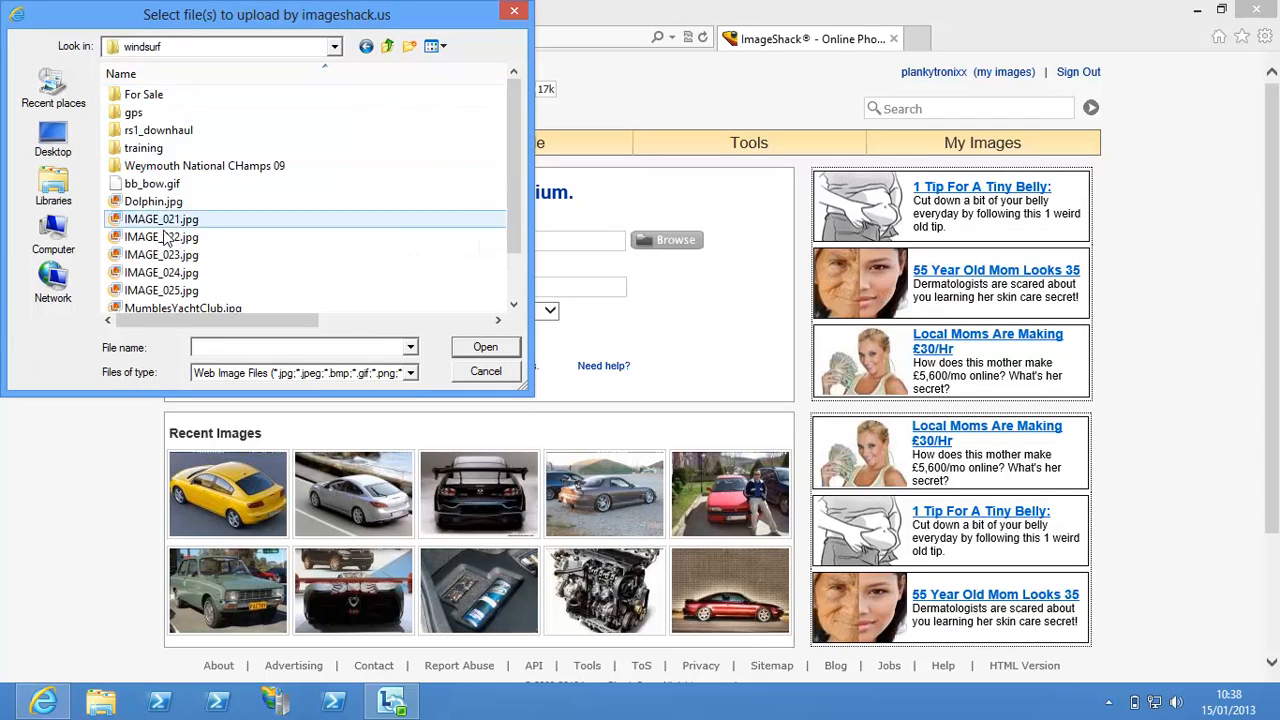
pyautogui.doubleClick(146, 150)
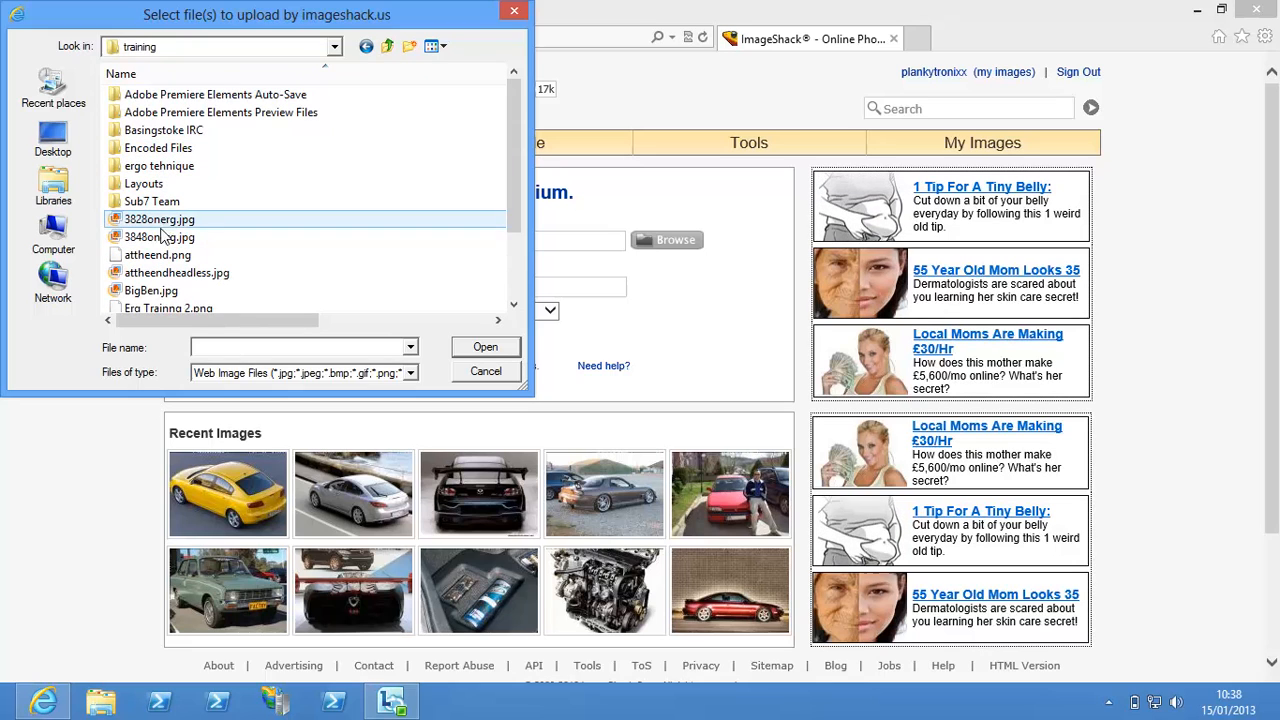
pyautogui.doubleClick(160, 198)
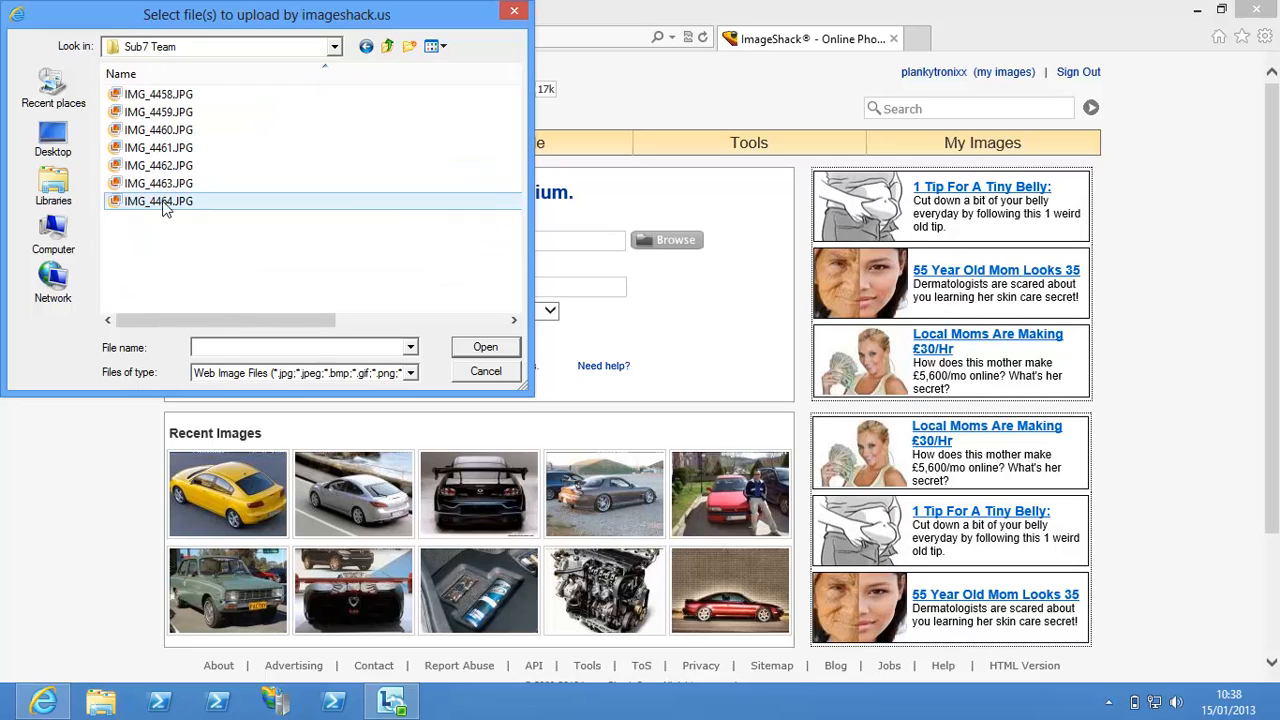
pyautogui.click(158, 111)
pyautogui.press('Return')
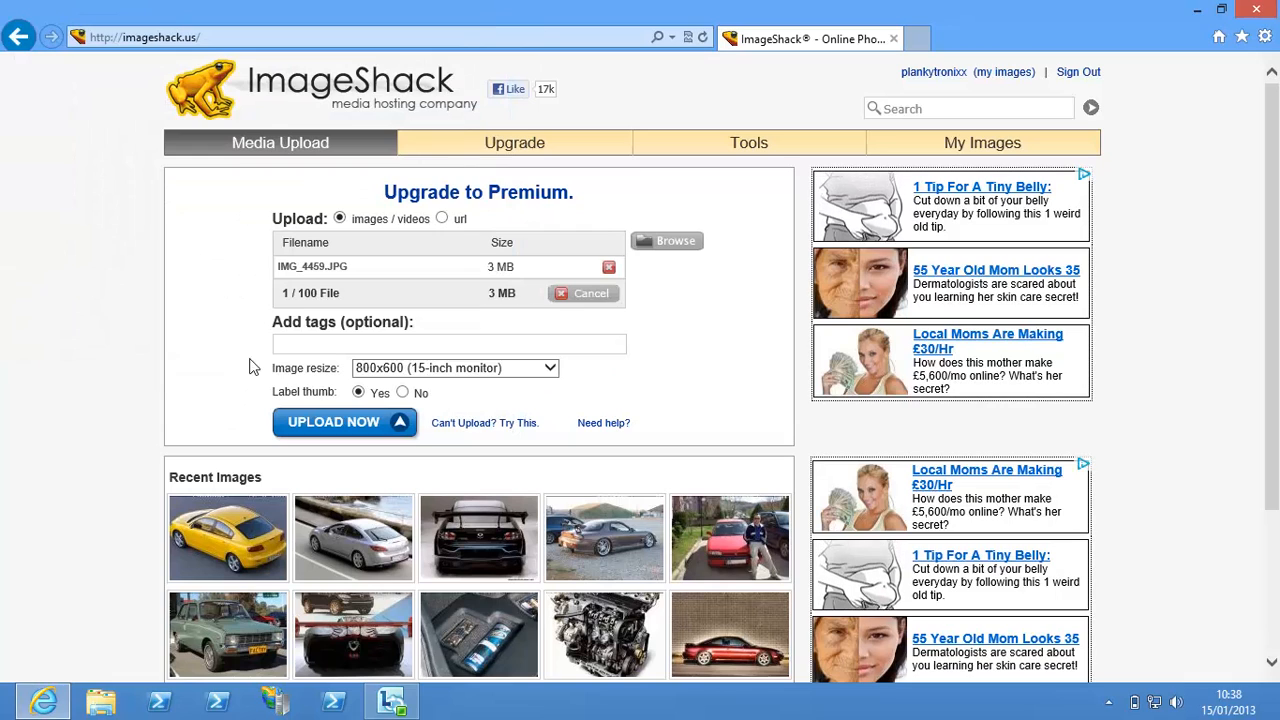
# Tag the image "BIRC team photo" and upload it.
pyautogui.click(323, 338)
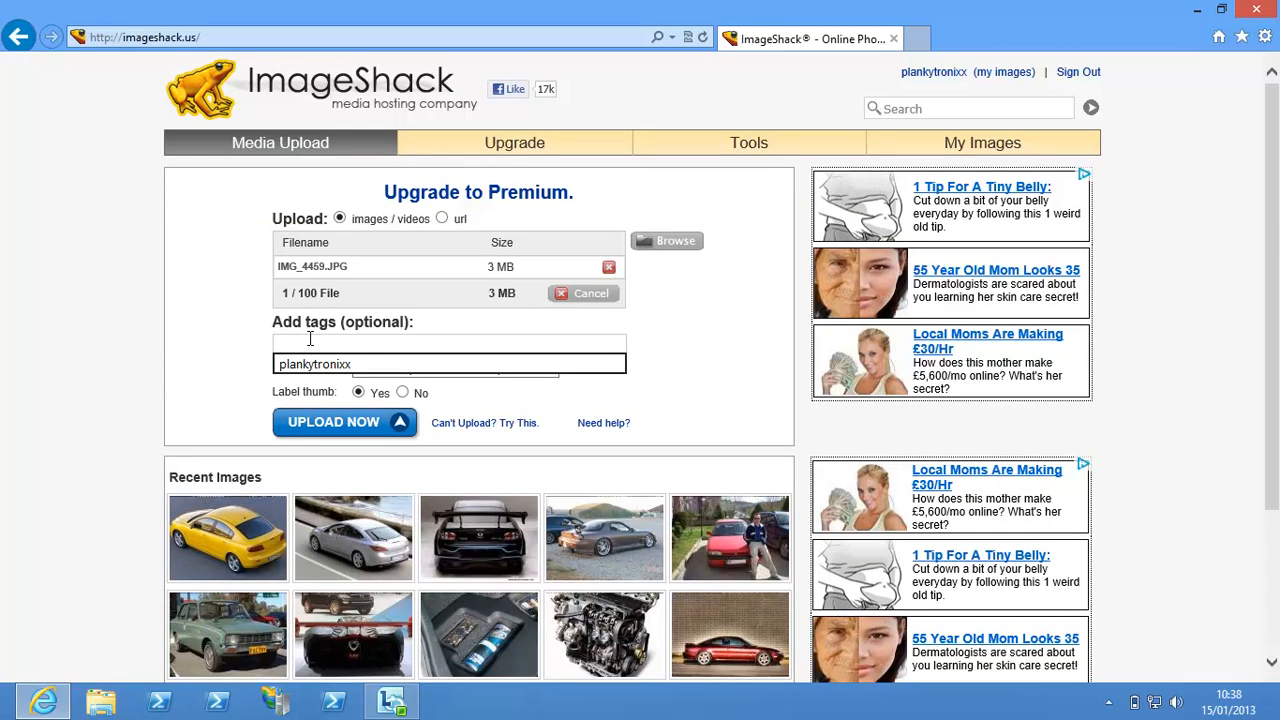
pyautogui.write('Bl')
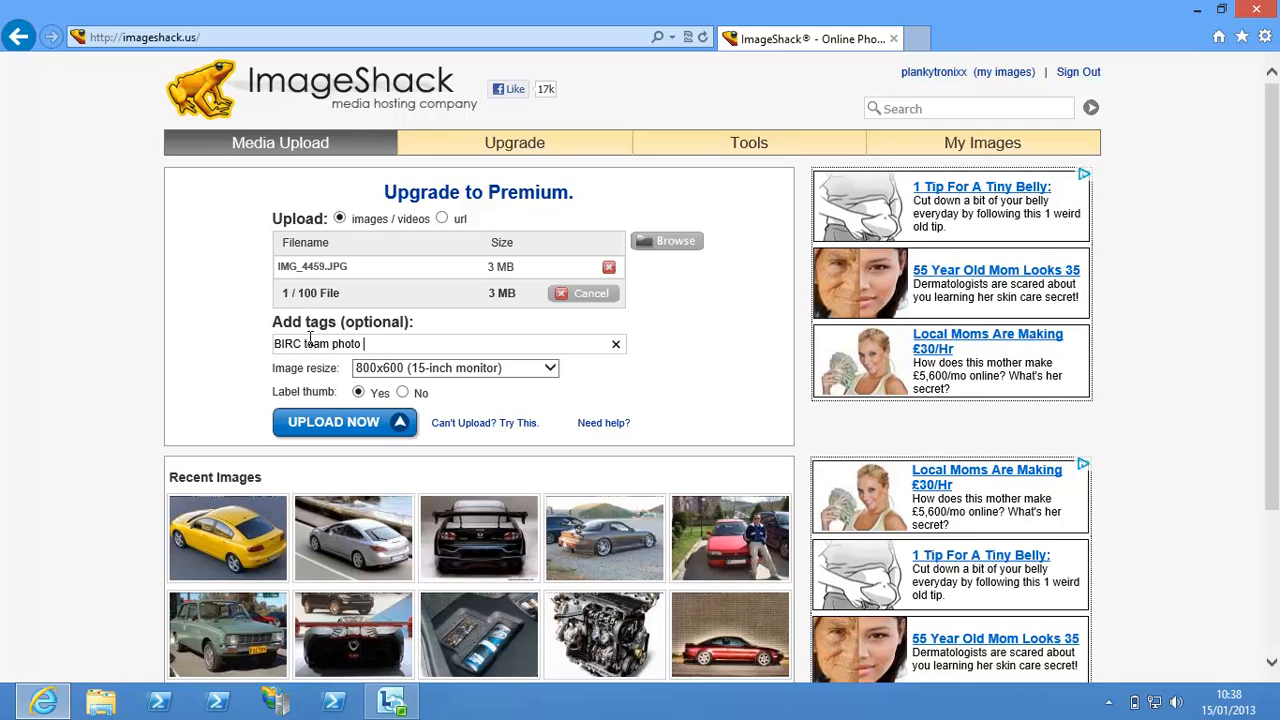
pyautogui.click(370, 427)
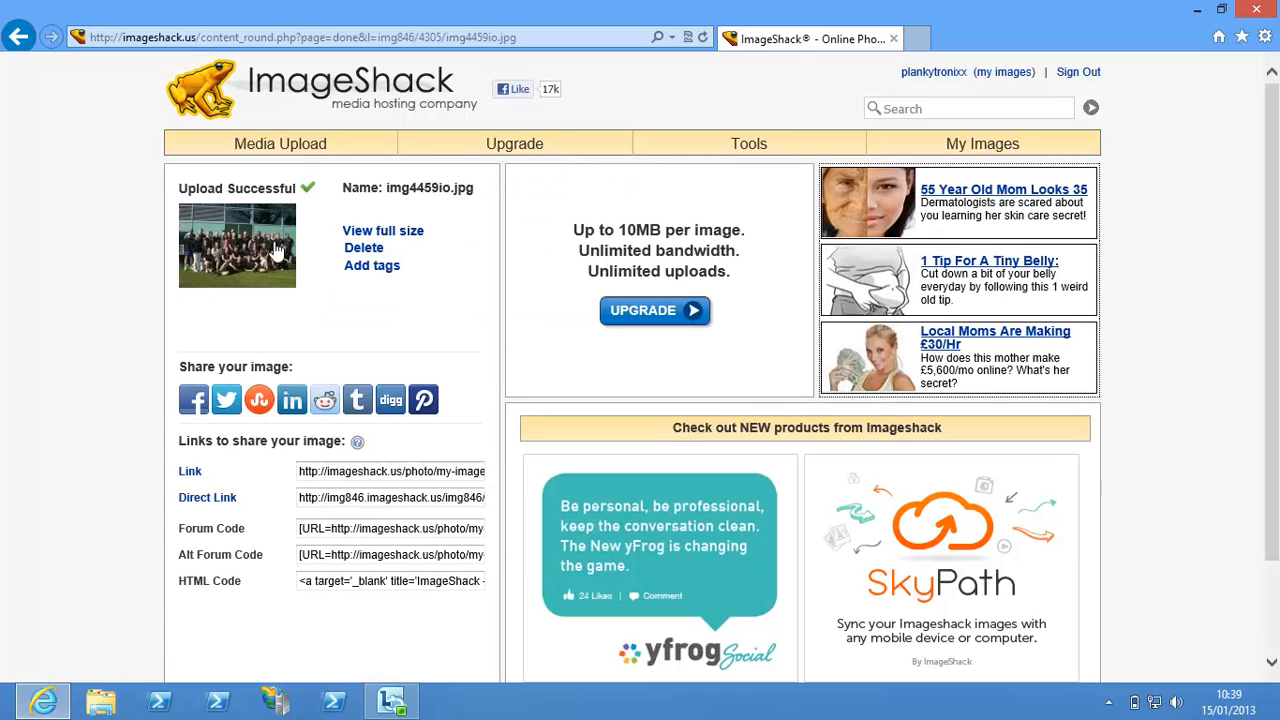
# View the uploaded photo at full size and copy its address from the picture's properties.
pyautogui.click(385, 232)
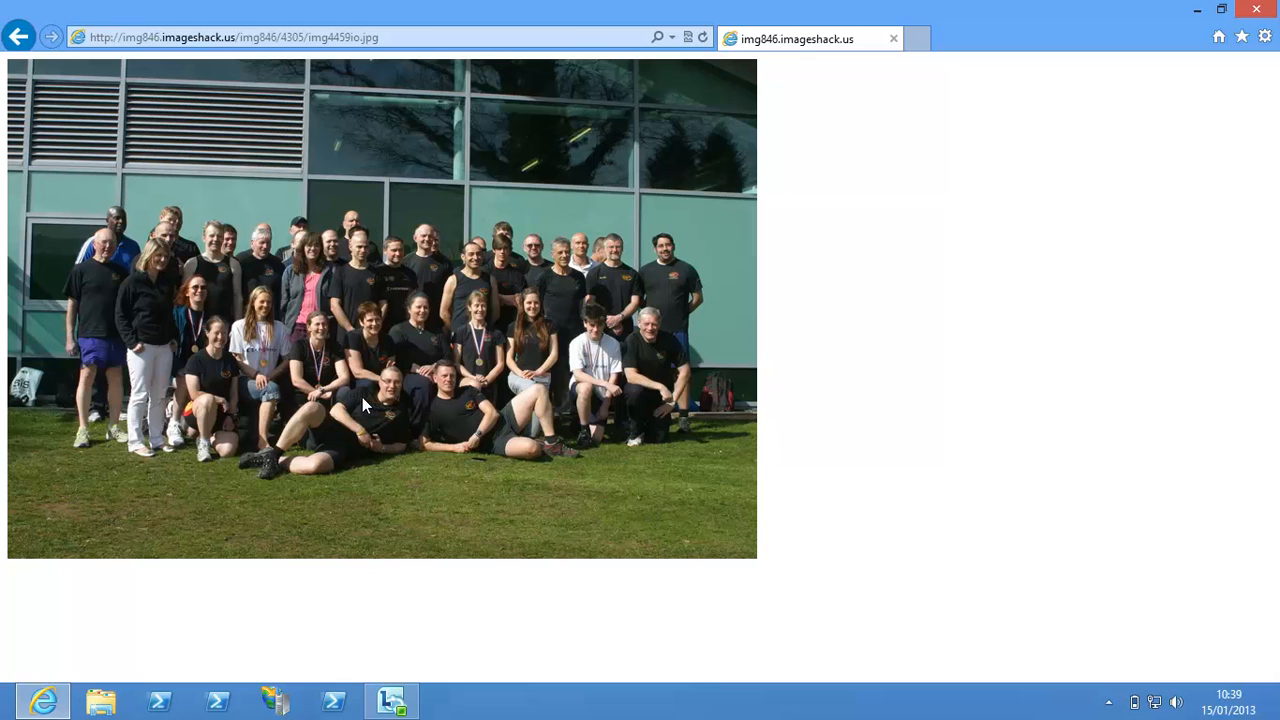
pyautogui.rightClick(338, 319)
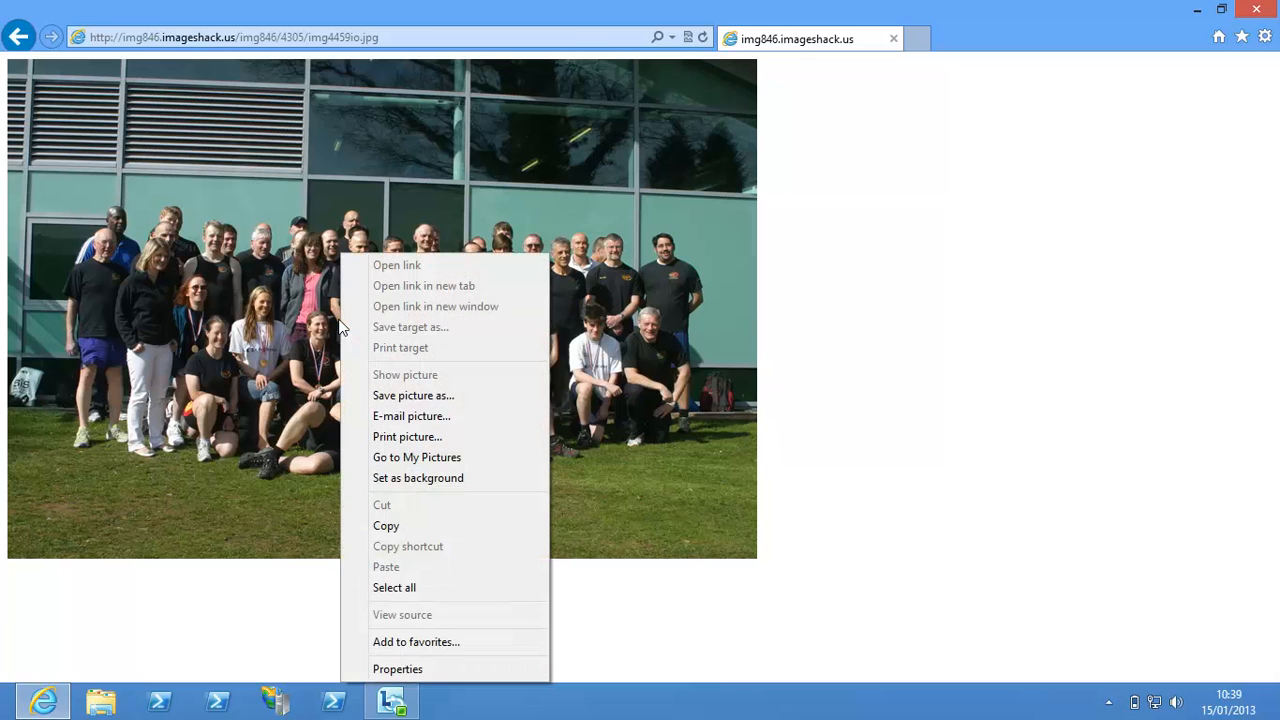
pyautogui.click(428, 671)
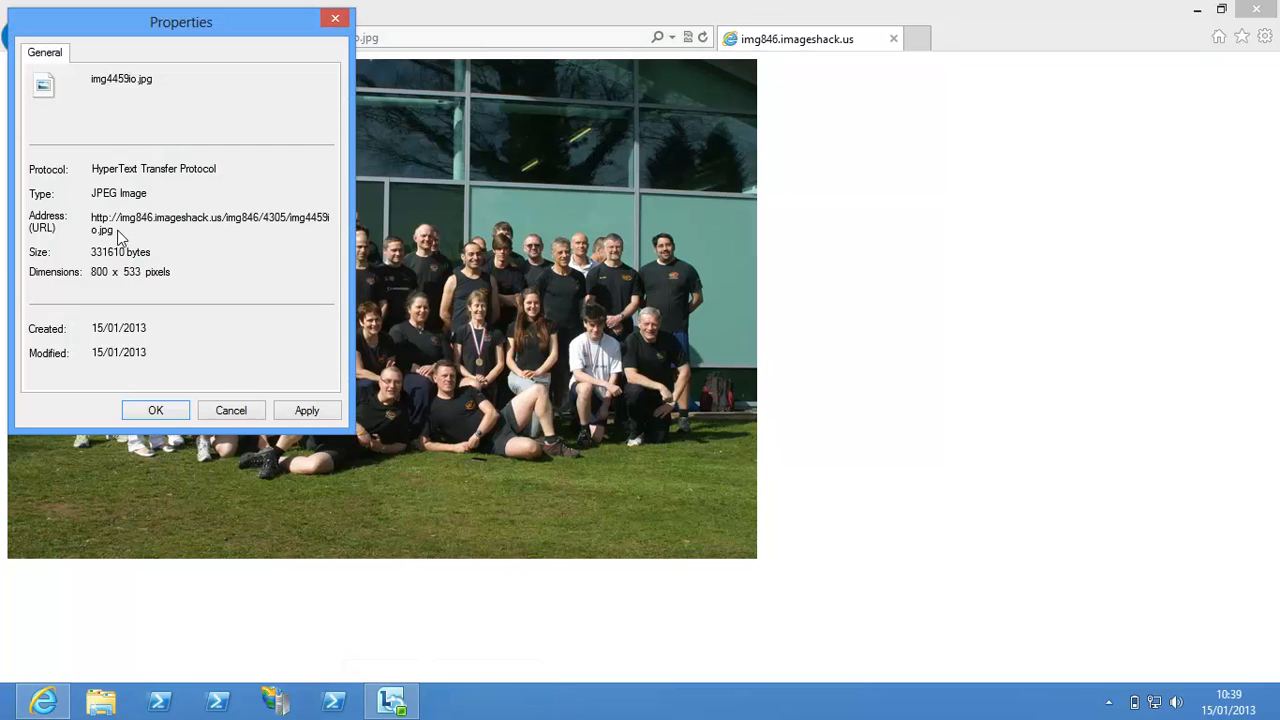
pyautogui.moveTo(117, 237); pyautogui.dragTo(88, 220)
pyautogui.hotkey('ctrl', 'c')
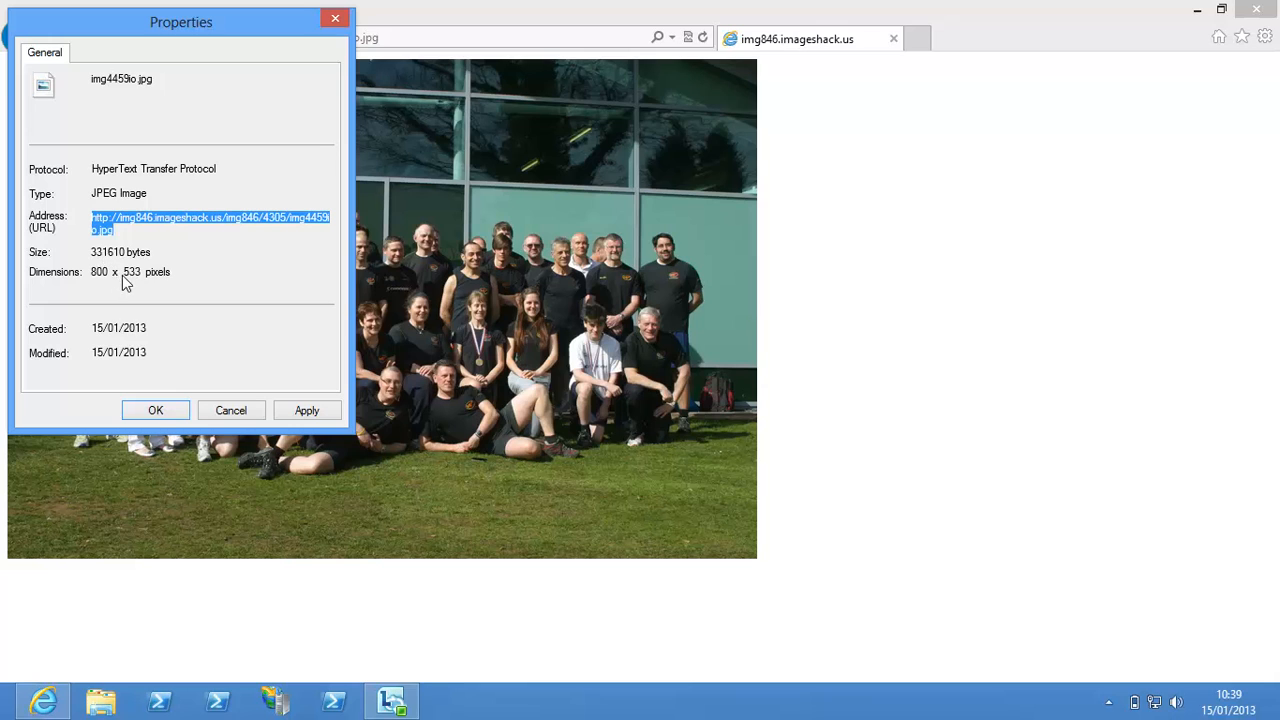
pyautogui.click(236, 414)
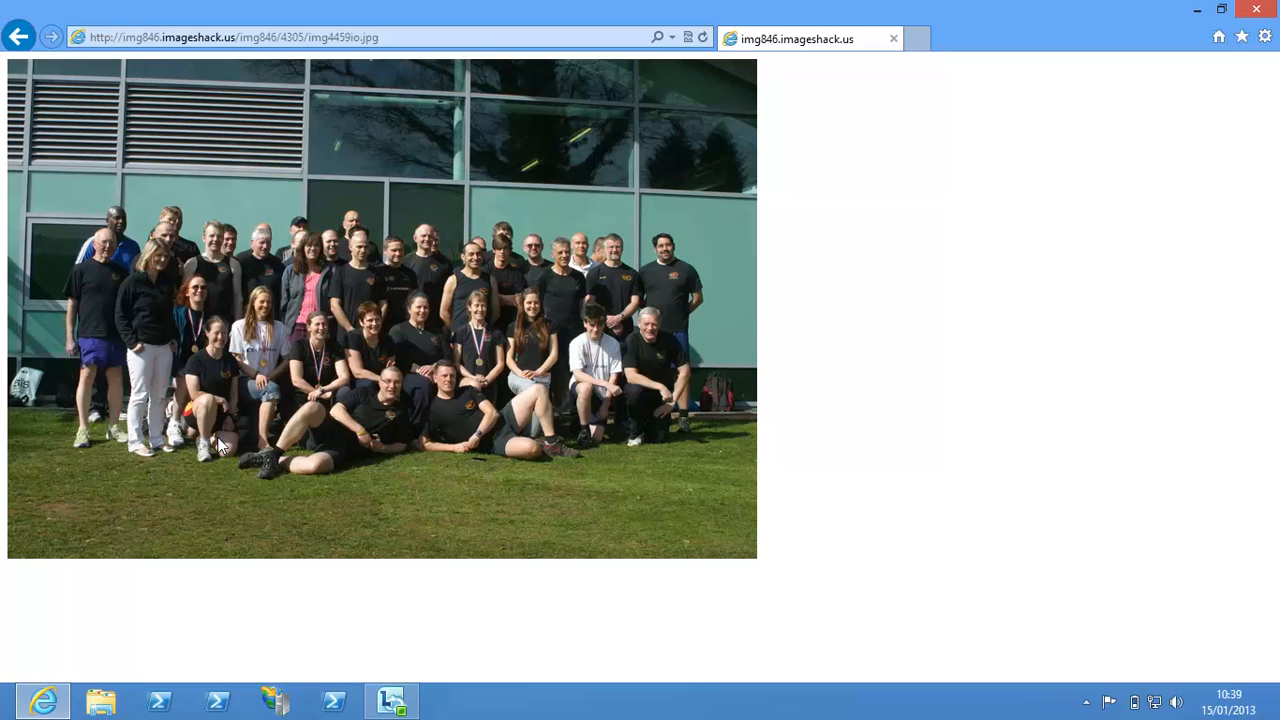
# Check the copied image address in a new tab, compare it with the original image tab, and close the extra tab.
pyautogui.click(918, 39)
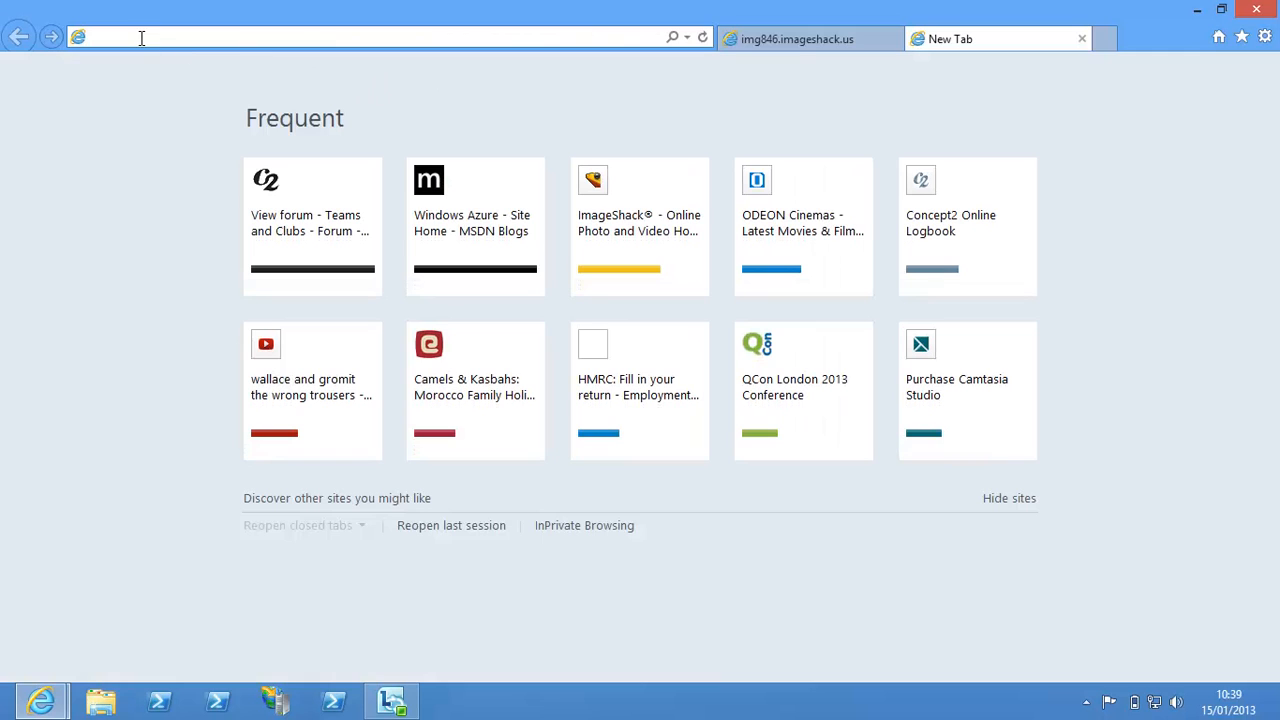
pyautogui.hotkey('ctrl', 'v')
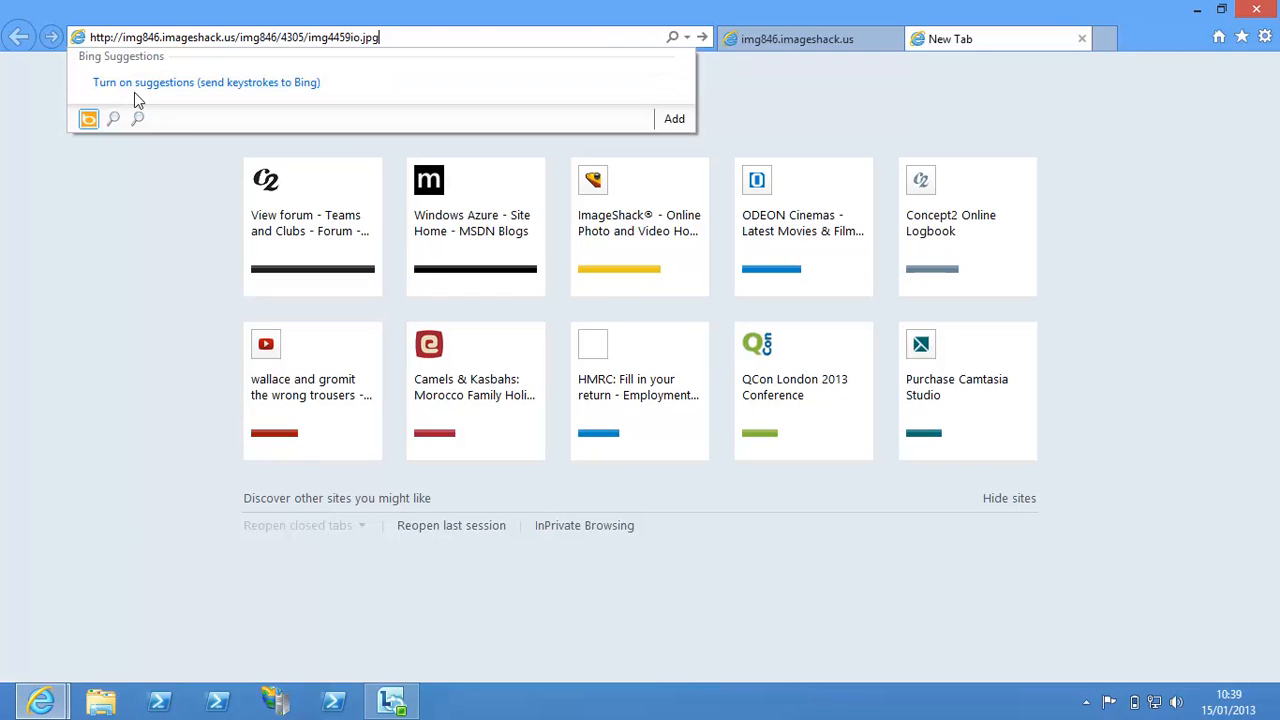
pyautogui.press('Return')
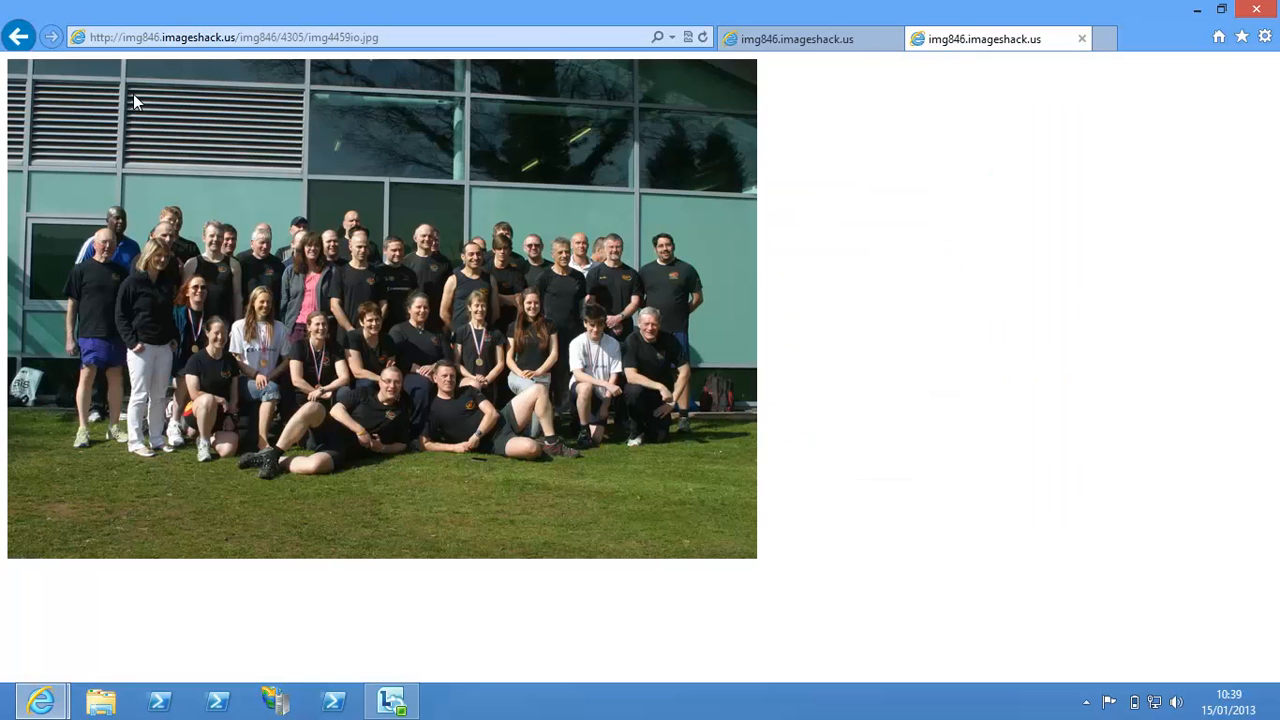
pyautogui.click(837, 40)
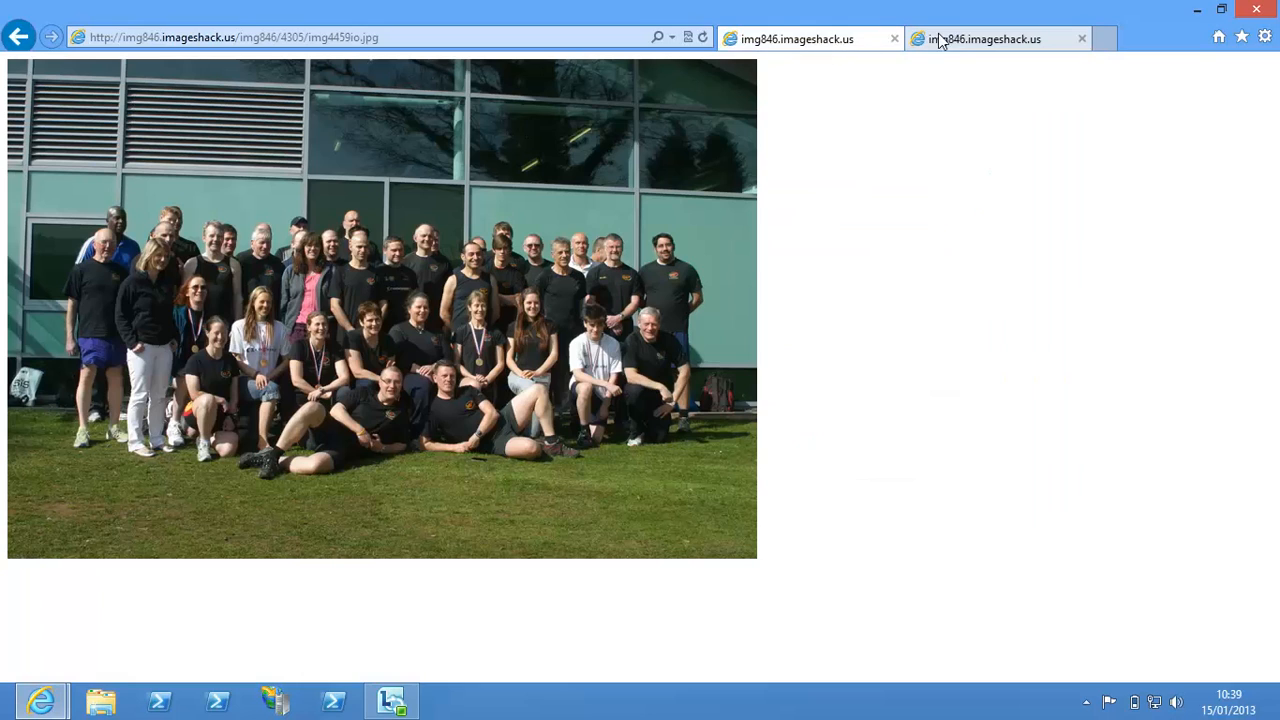
pyautogui.click(921, 45)
pyautogui.click(871, 45)
pyautogui.click(937, 45)
pyautogui.click(854, 43)
pyautogui.click(1081, 39)
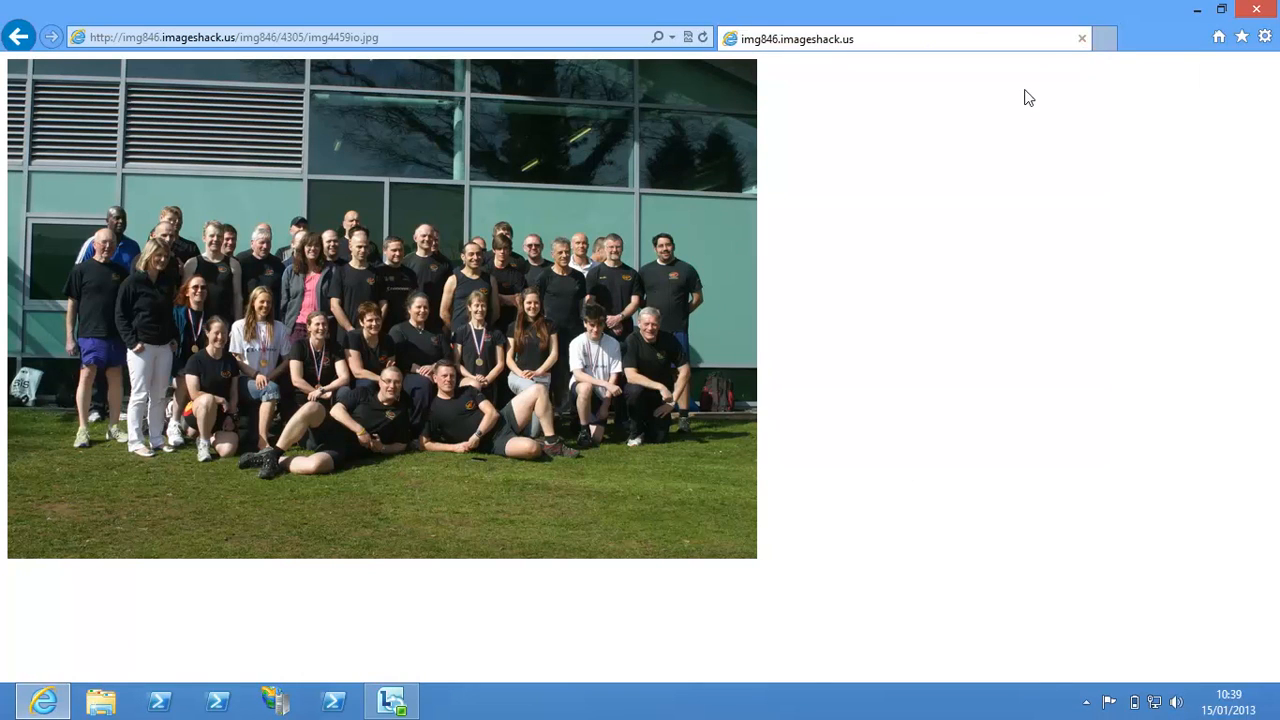
# Open the Concept2 Teams and Clubs forum in a new tab and start composing a new private message.
pyautogui.click(917, 39)
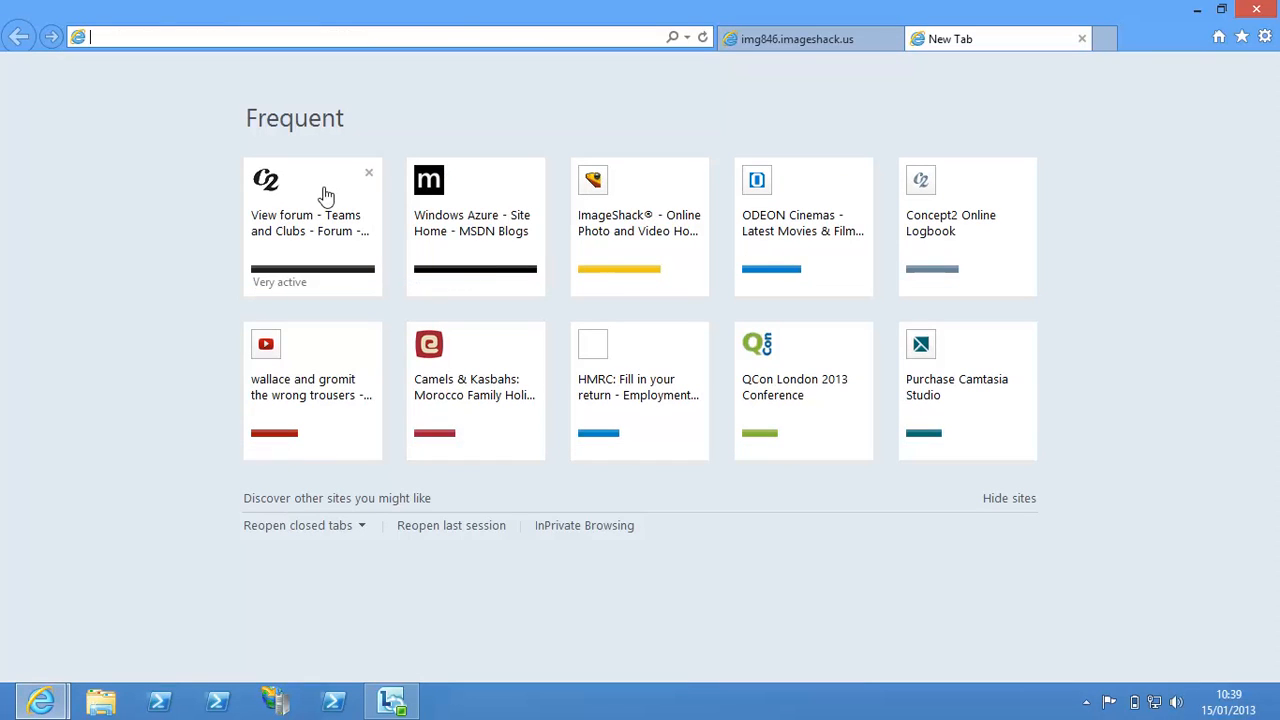
pyautogui.click(285, 250)
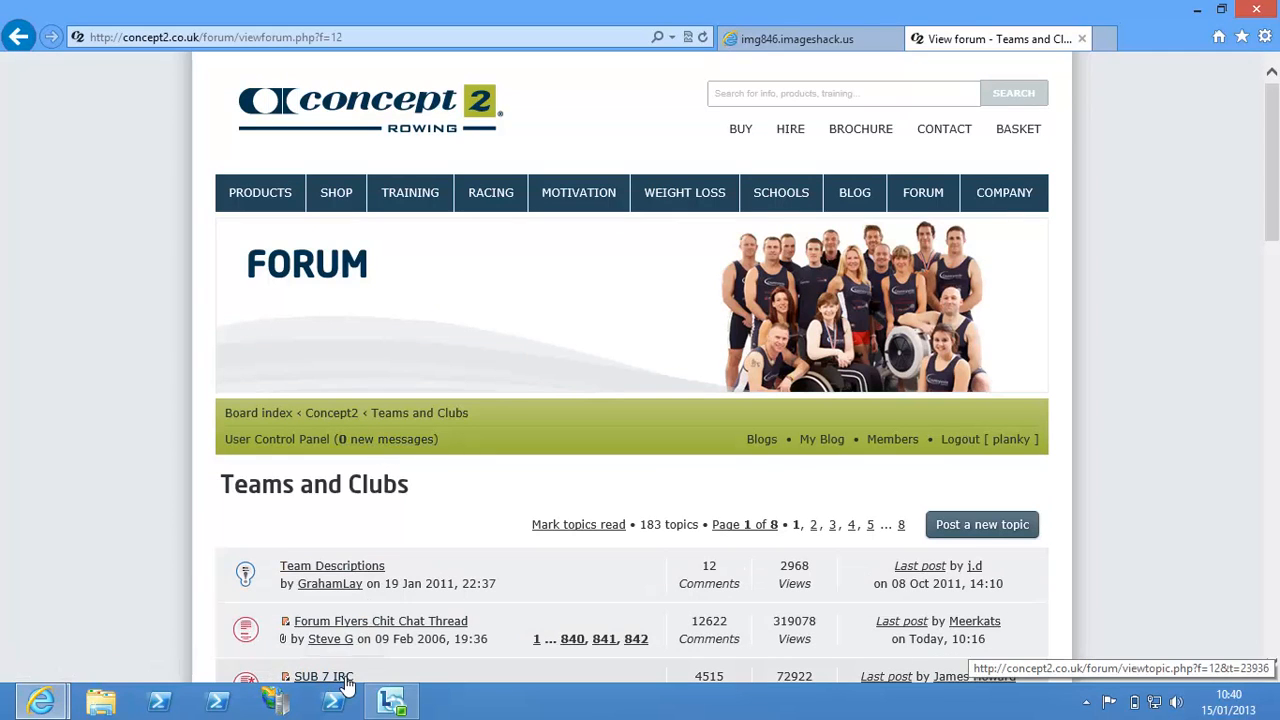
pyautogui.click(390, 441)
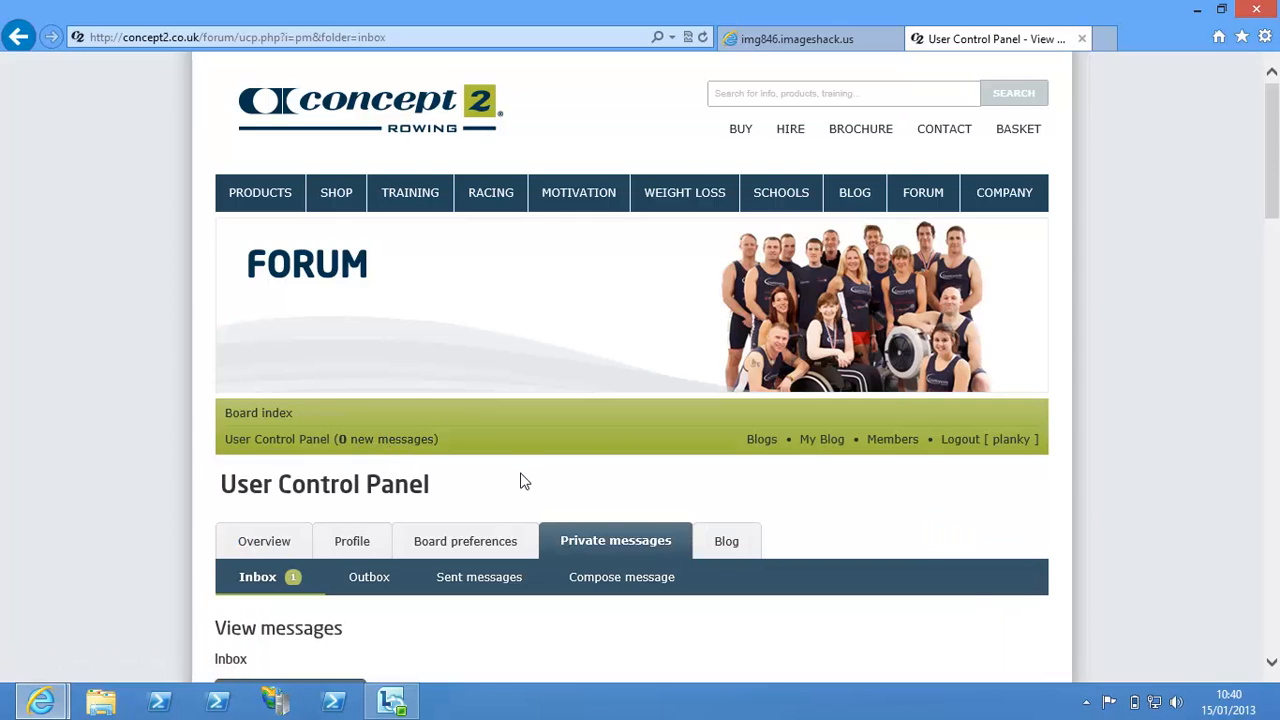
pyautogui.scroll(-1, 471, 486)
pyautogui.click(285, 601)
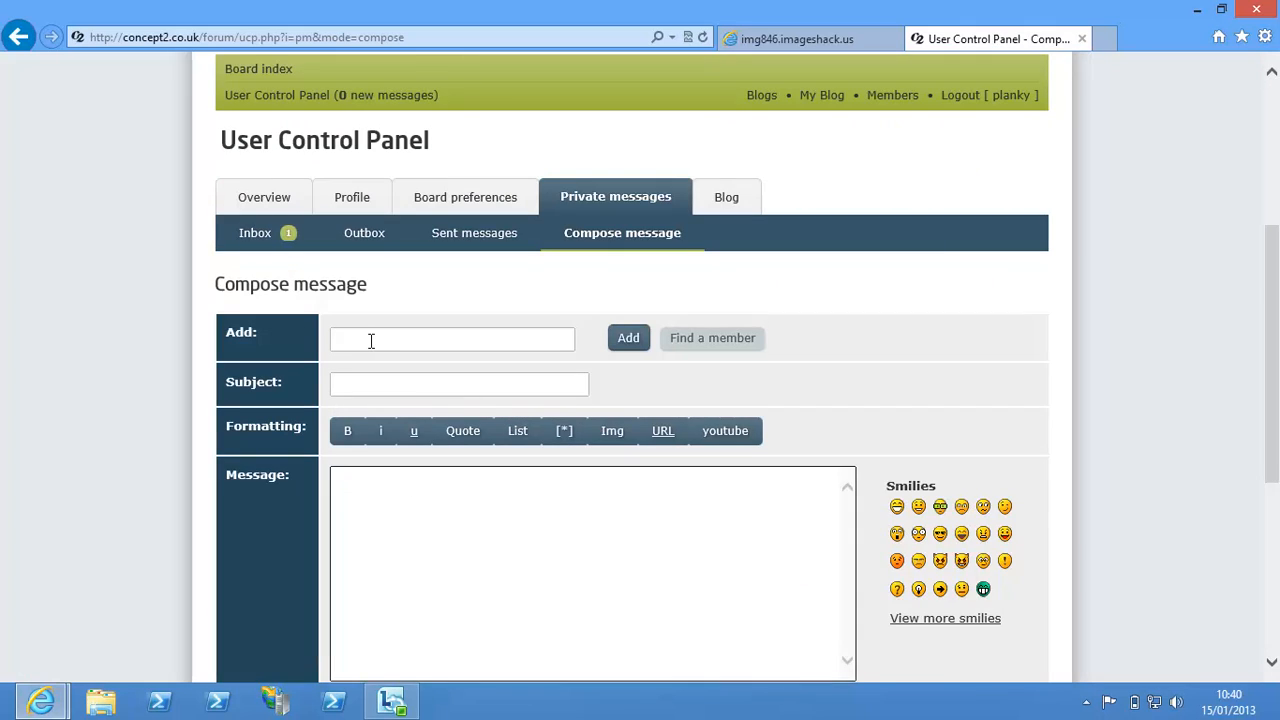
# Add your own forum username as the message recipient and set the subject to "Photo posting".
pyautogui.click(372, 340)
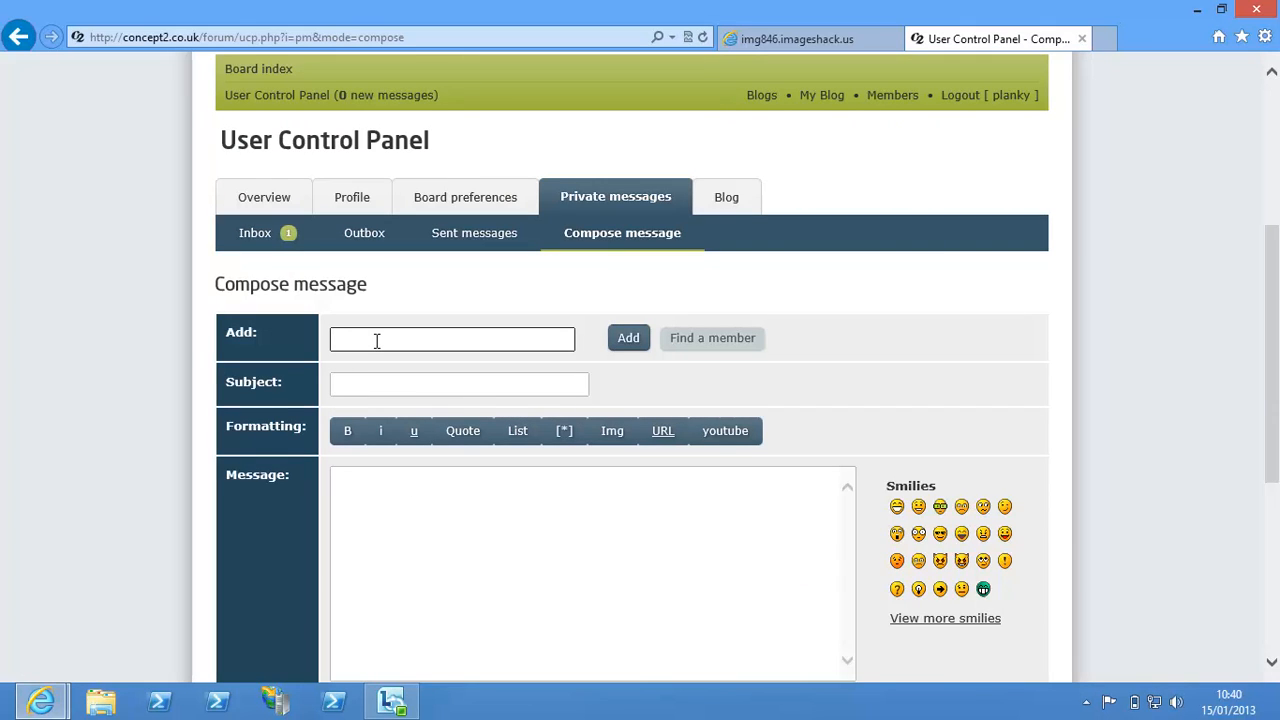
pyautogui.write('planky')
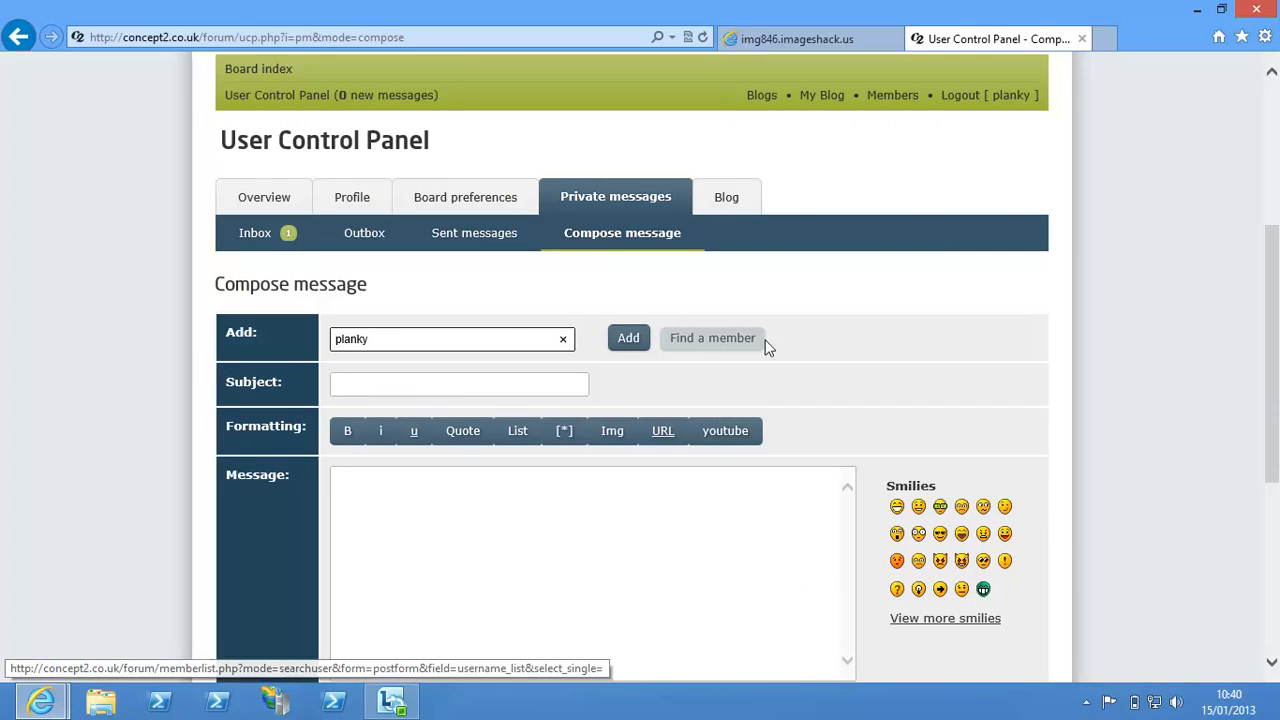
pyautogui.click(628, 340)
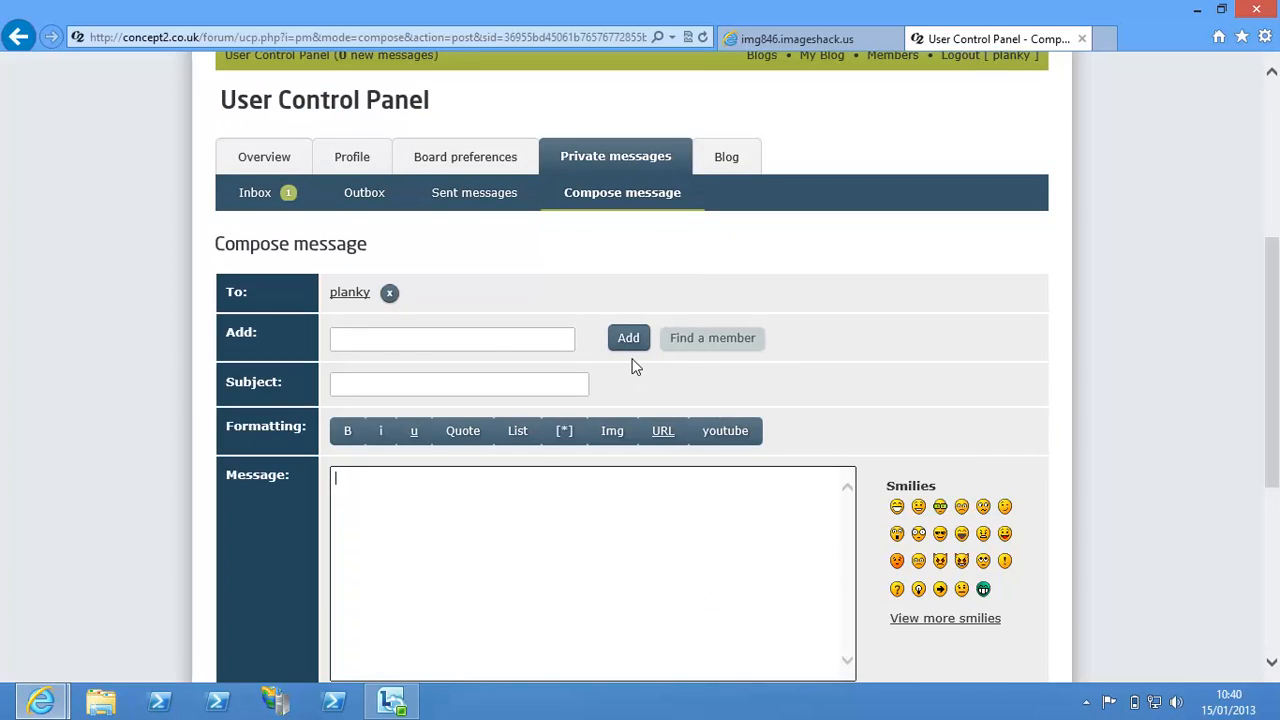
pyautogui.click(356, 383)
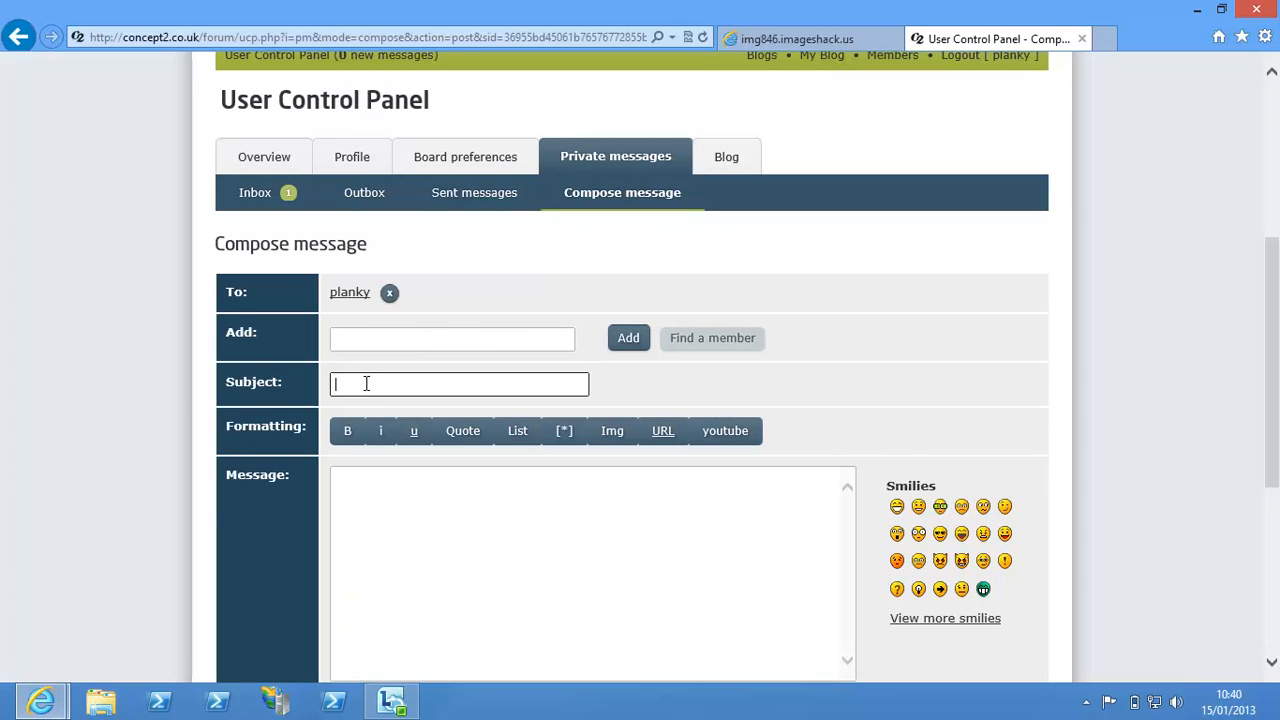
pyautogui.write('Photo posting')
# Write "Here is am image" in the message body and paste the copied image address below it.
pyautogui.click(368, 513)
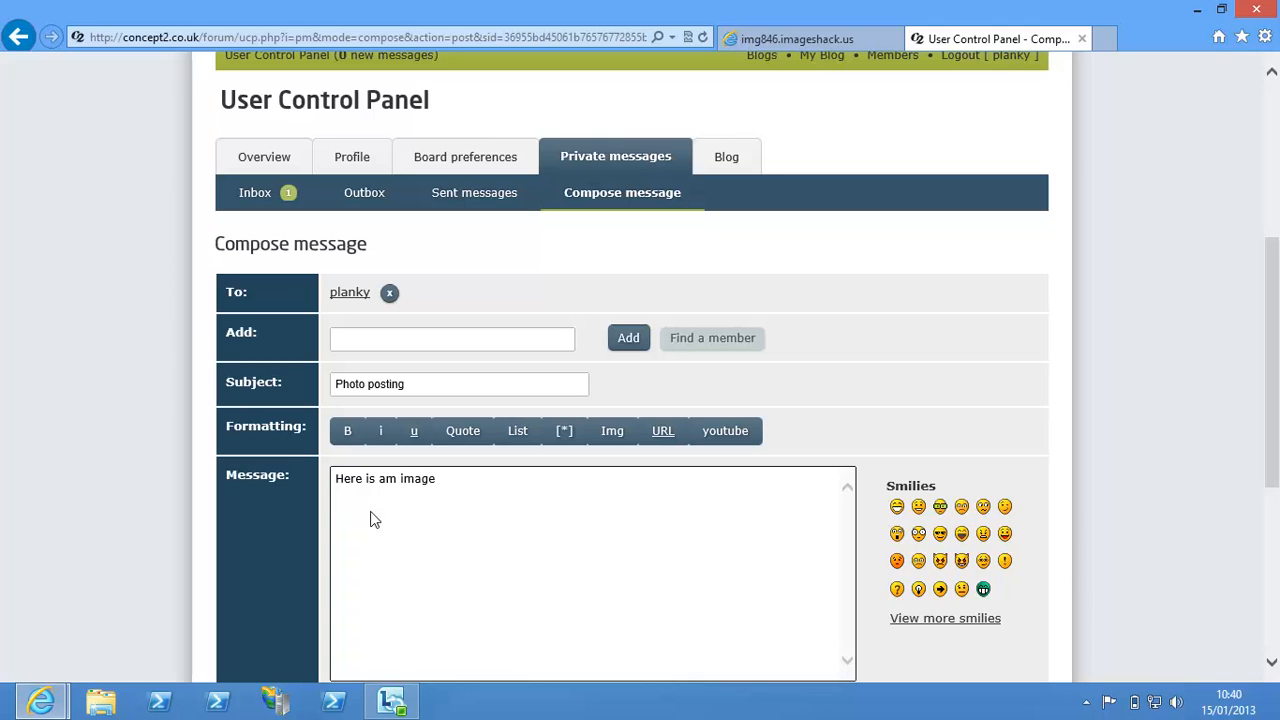
pyautogui.rightClick(370, 519)
pyautogui.click(441, 596)
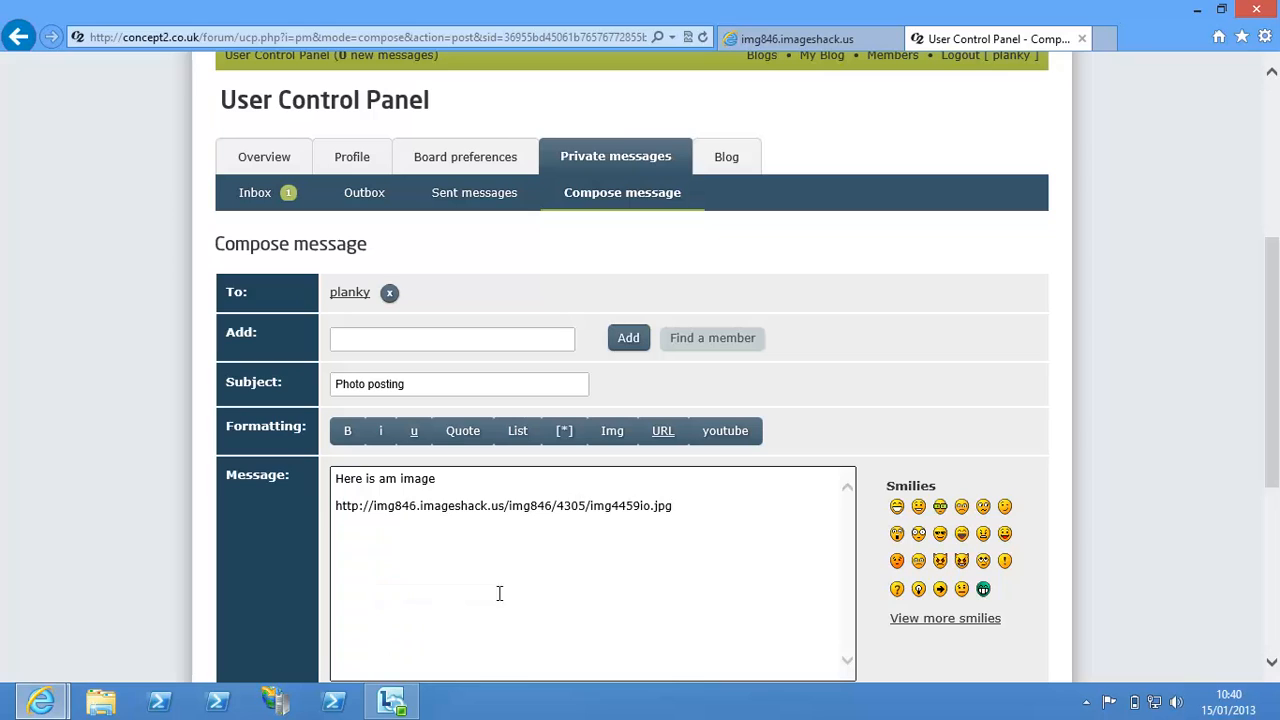
# Cut the pasted address from the message, select the address in the image tab, and paste it back below the introductory line.
pyautogui.moveTo(703, 501); pyautogui.dragTo(338, 517)
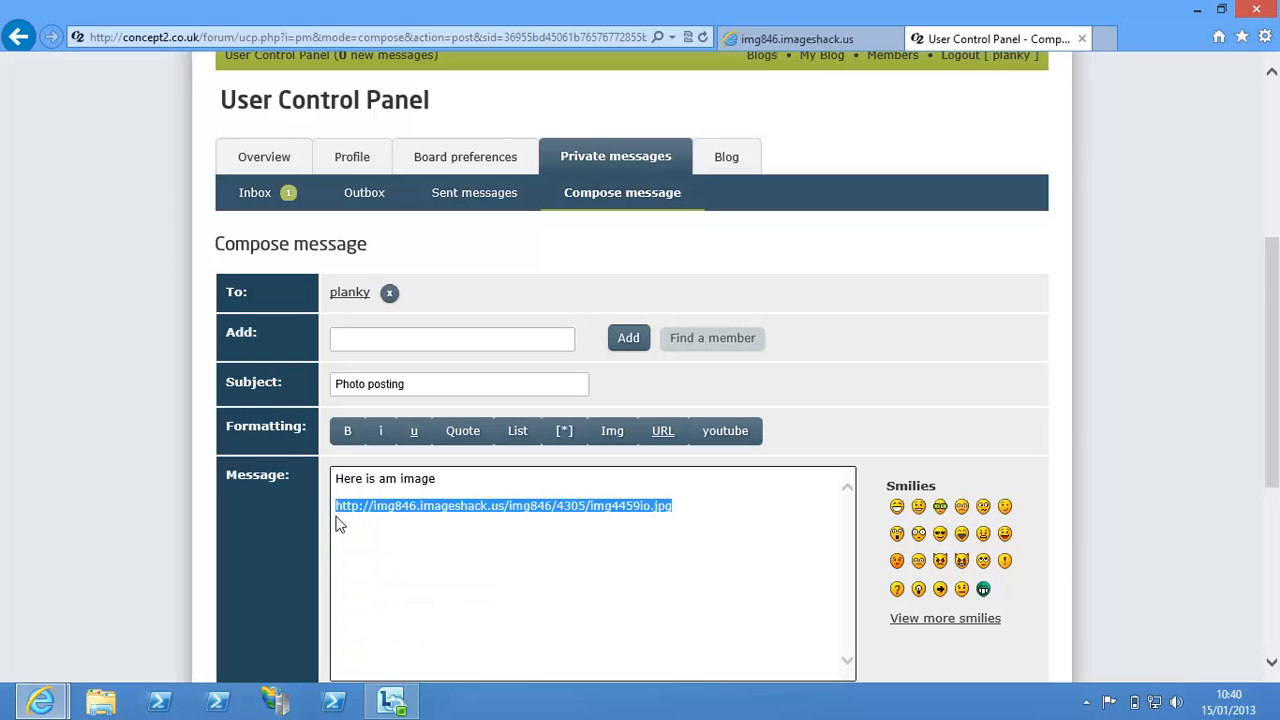
pyautogui.hotkey('ctrl', 'x')
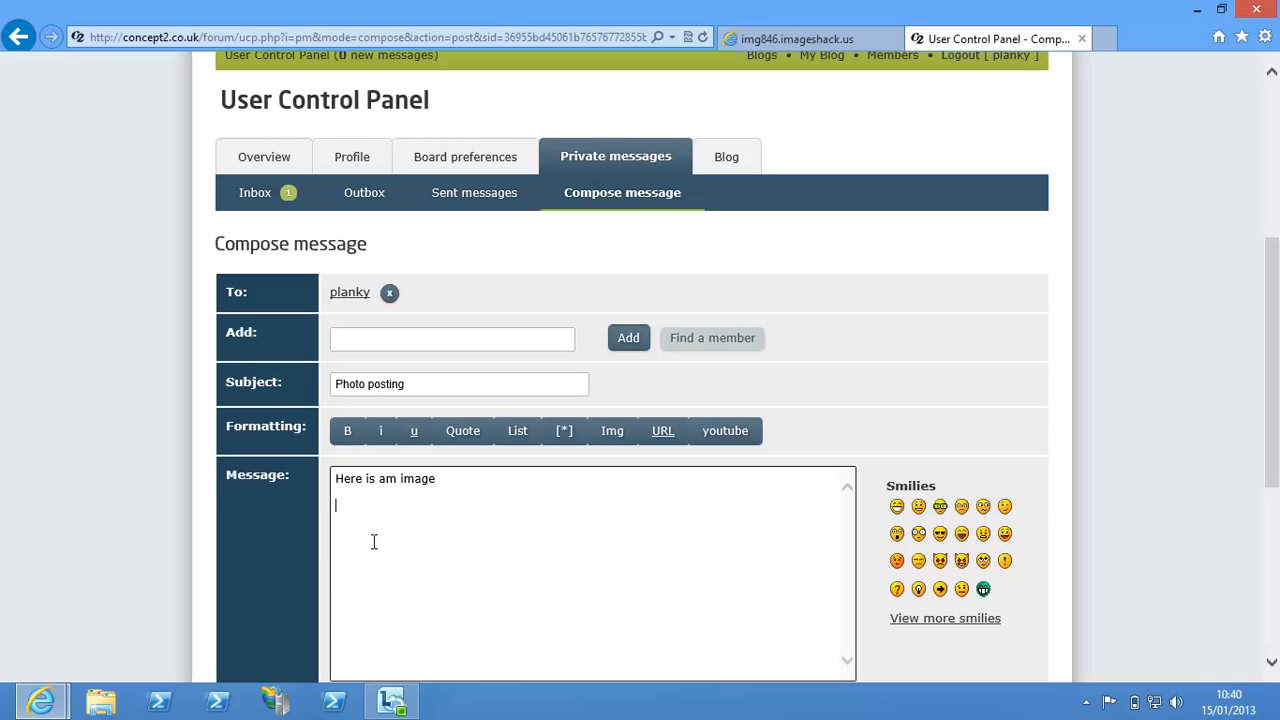
pyautogui.click(830, 44)
pyautogui.click(389, 36)
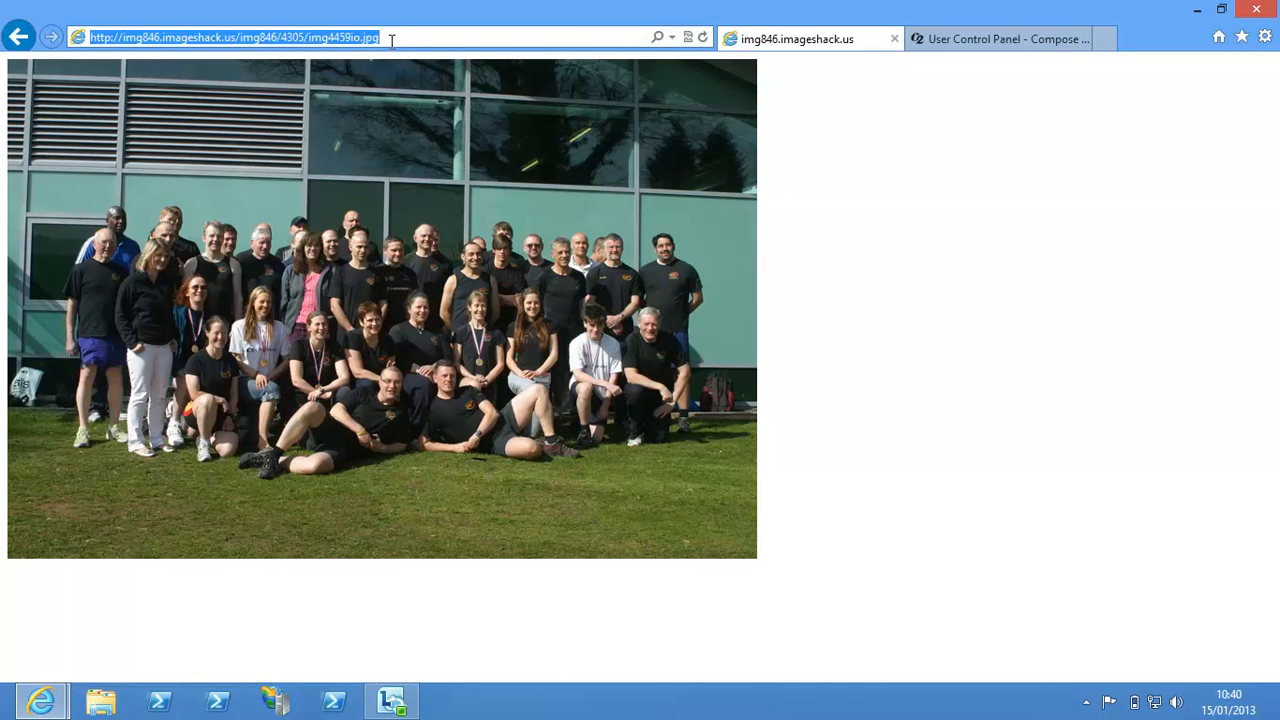
pyautogui.click(951, 40)
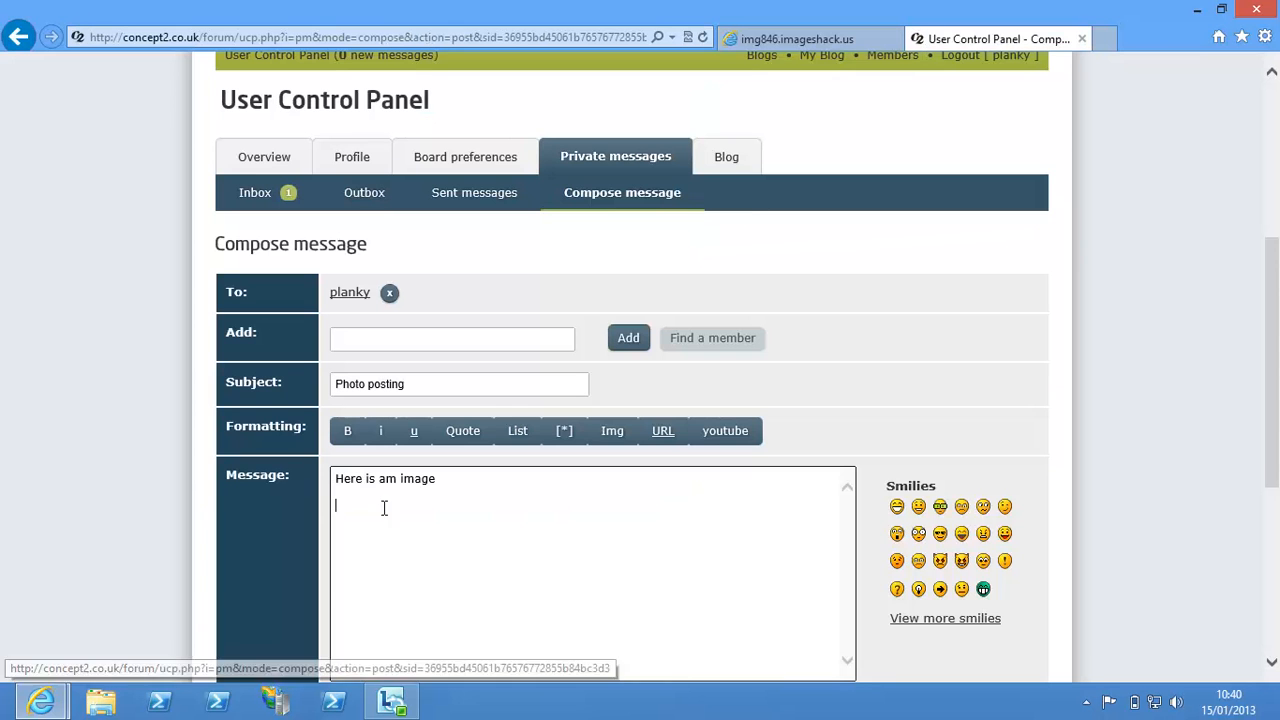
pyautogui.hotkey('ctrl', 'v')
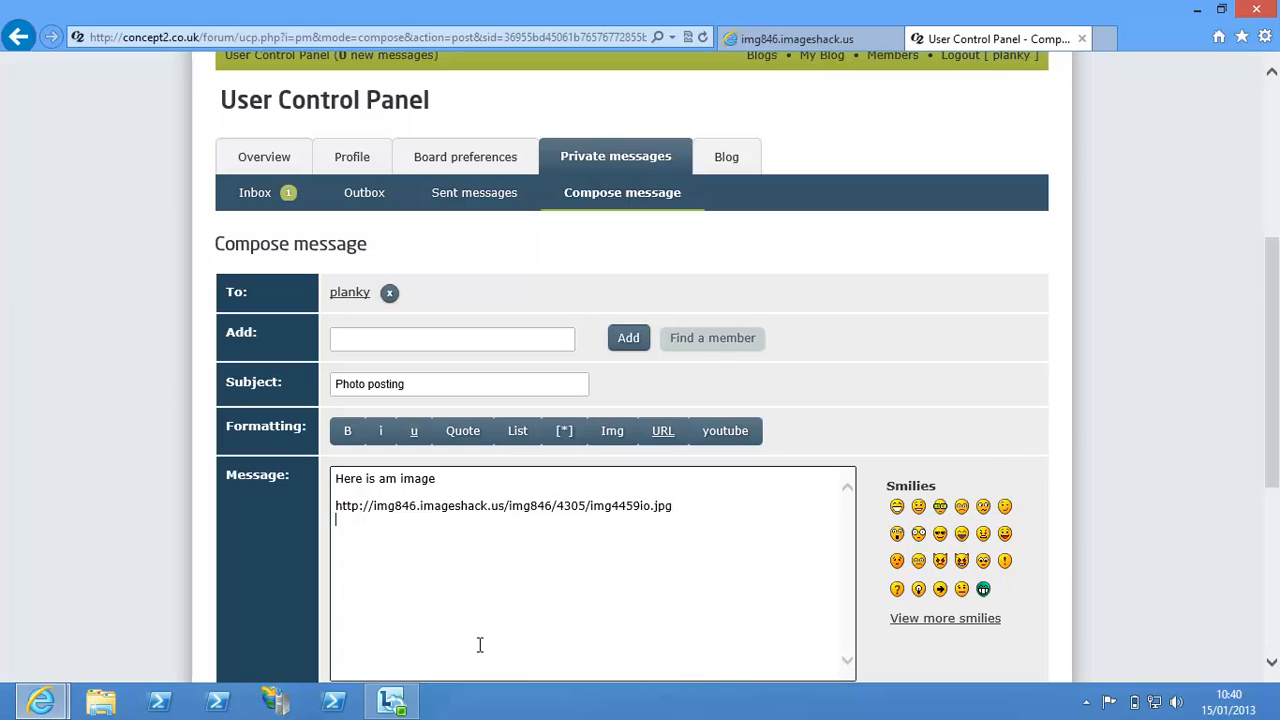
# Wrap the image address in [img] tags and highlight the opening and closing tags.
pyautogui.moveTo(680, 507); pyautogui.dragTo(342, 509)
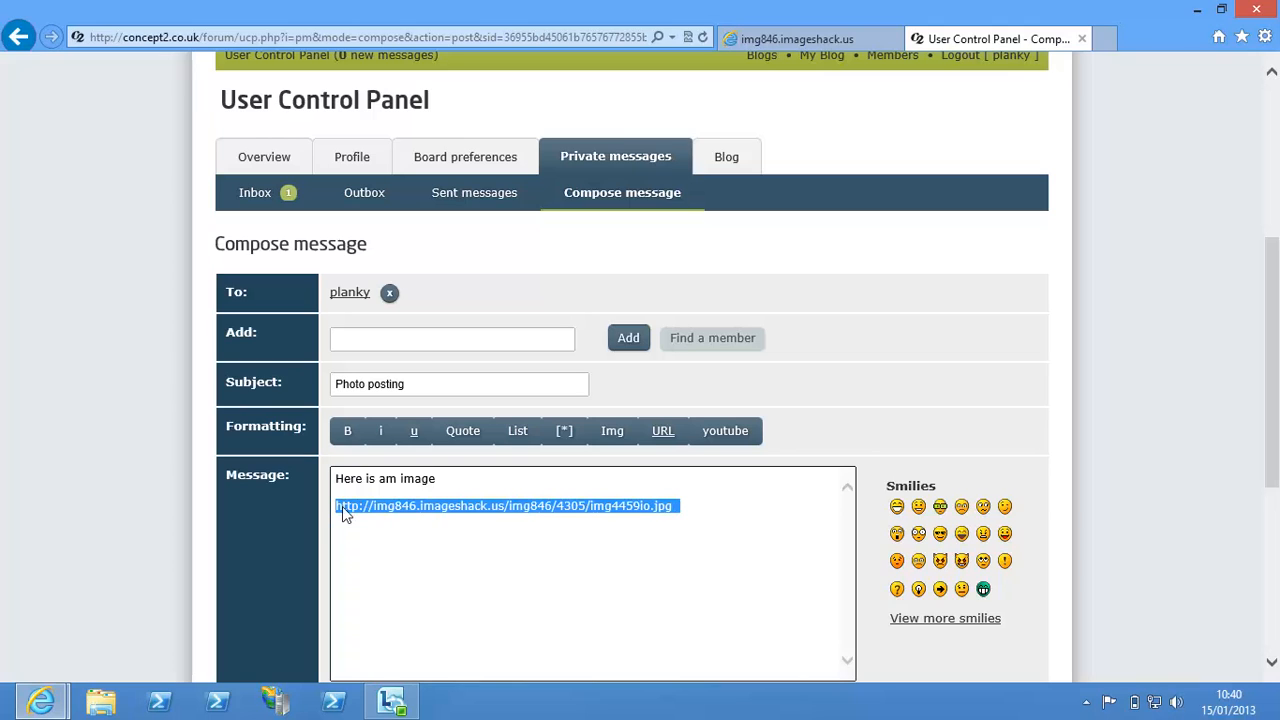
pyautogui.click(612, 432)
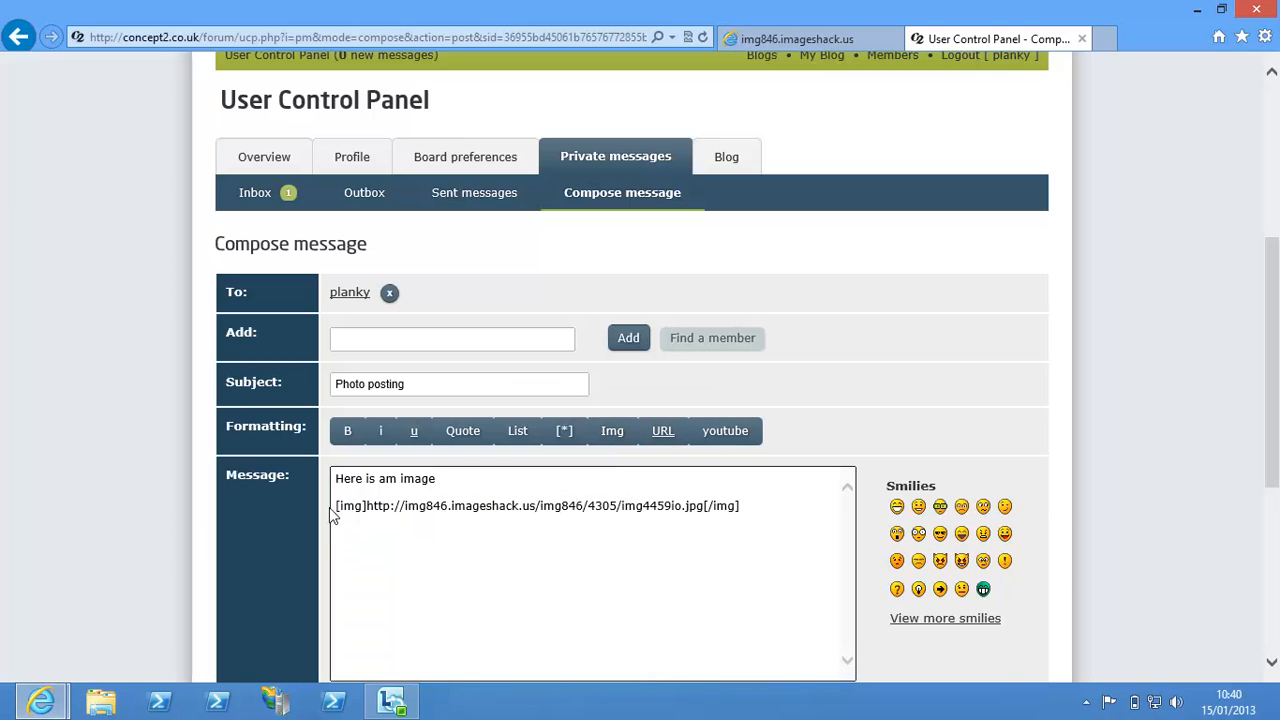
pyautogui.moveTo(335, 506); pyautogui.dragTo(354, 509)
pyautogui.moveTo(704, 505); pyautogui.dragTo(745, 506)
# Add the line "Youtube Video" to the message below the tagged image address.
pyautogui.click(692, 583)
pyautogui.write('Youtube Video')
pyautogui.press('Return')
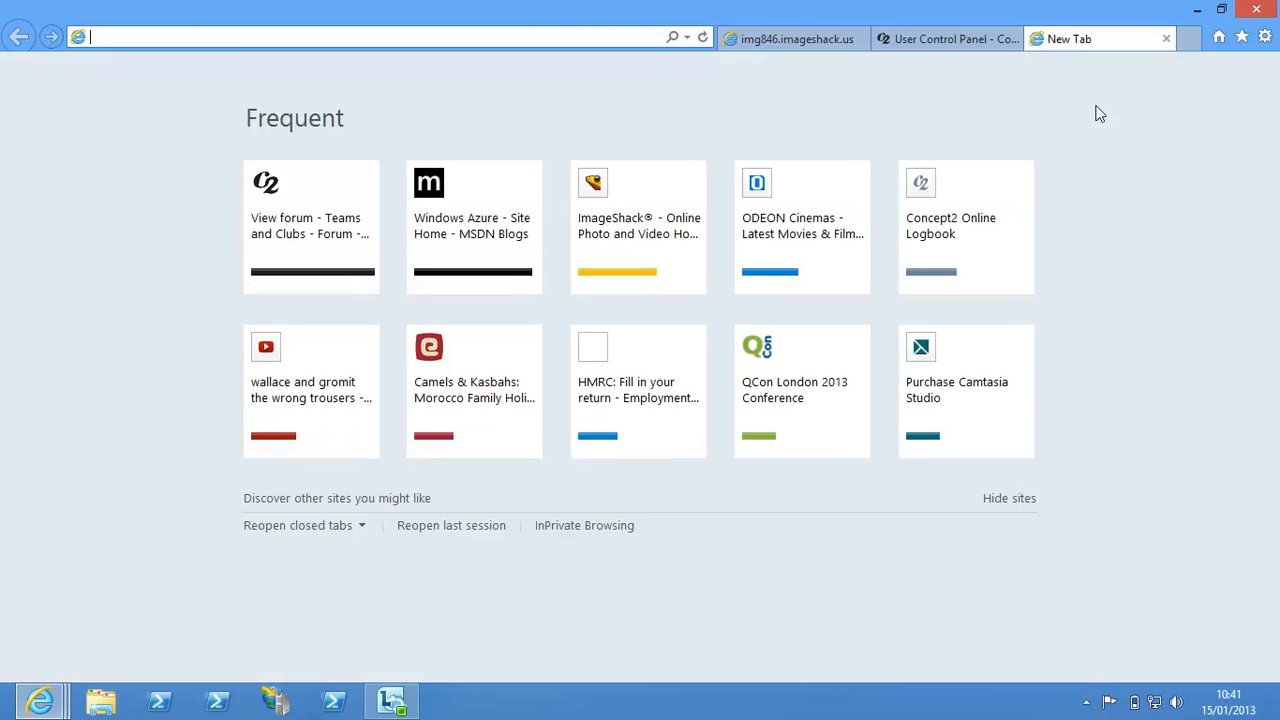
# Open youtube.com in the new tab and go to the account's Video Manager.
pyautogui.click(1104, 38)
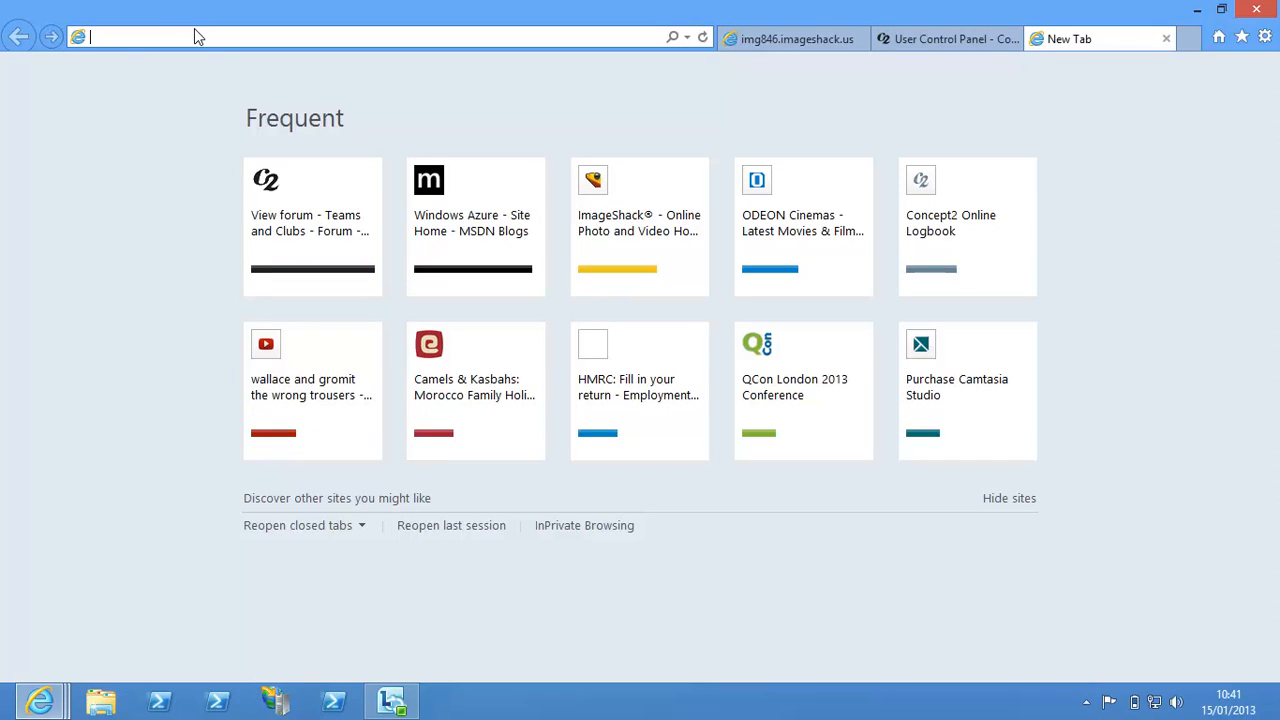
pyautogui.write('youtube.com/')
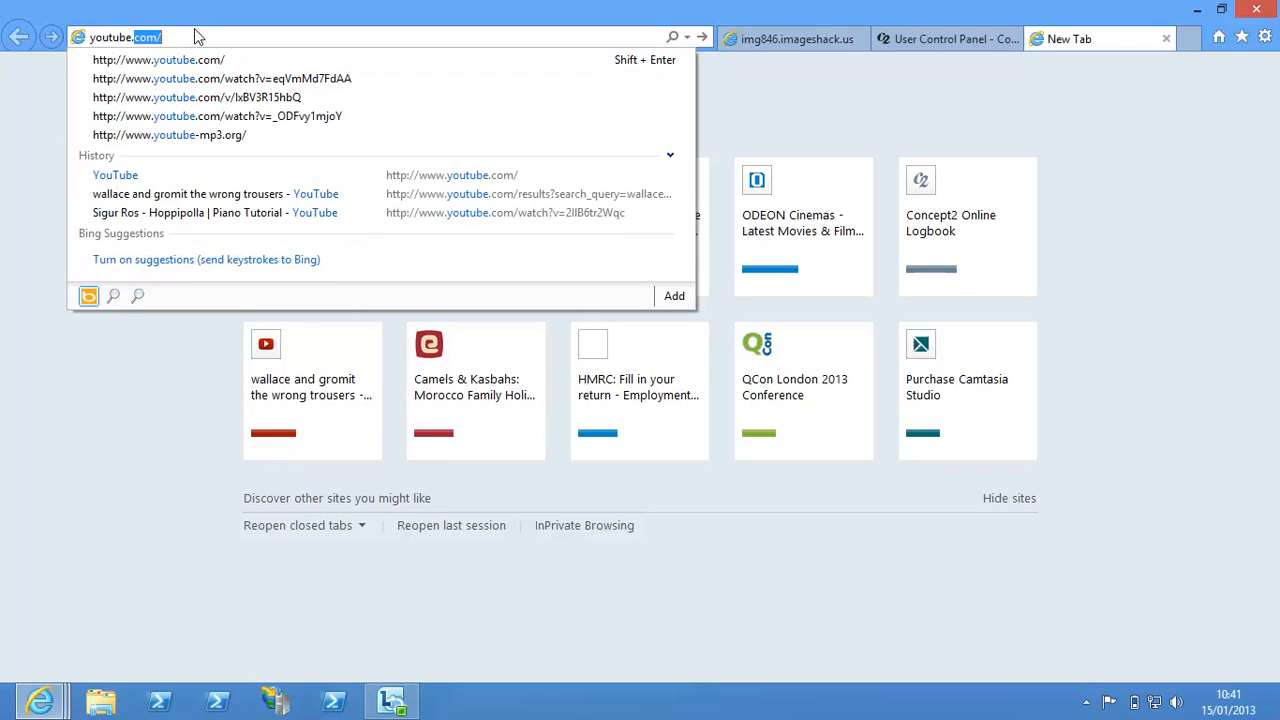
pyautogui.press('Return')
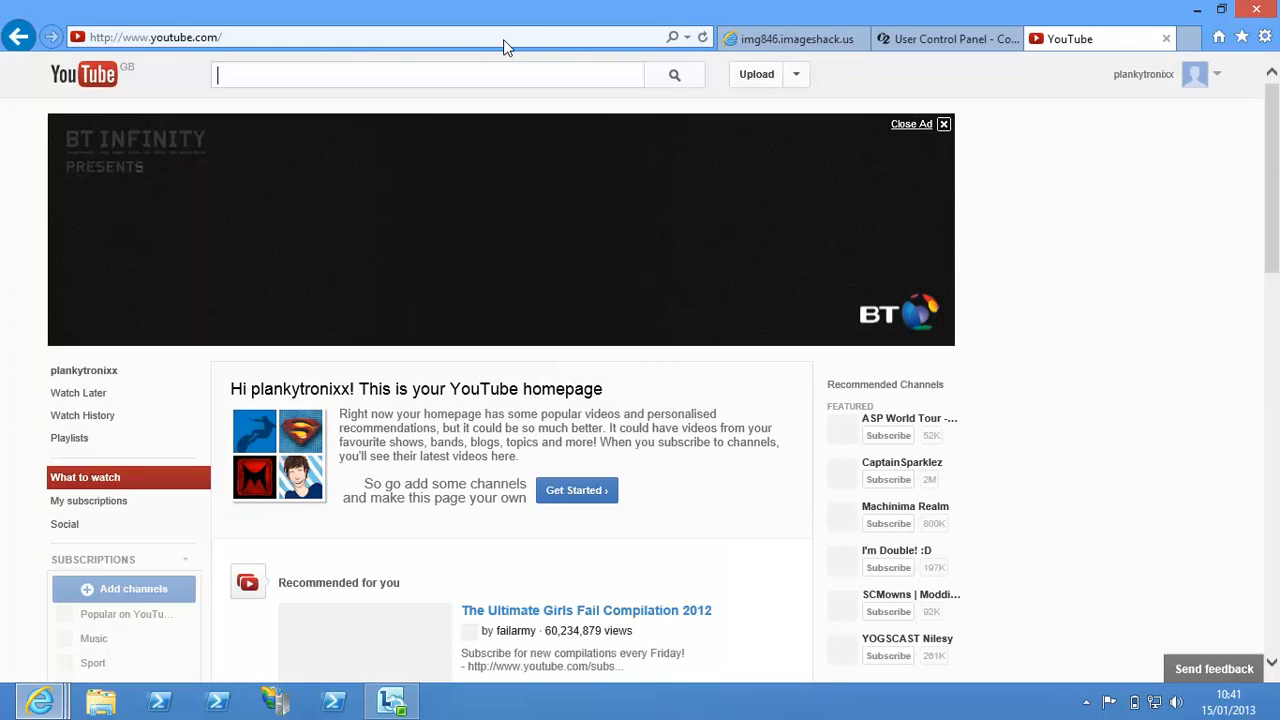
pyautogui.click(1219, 80)
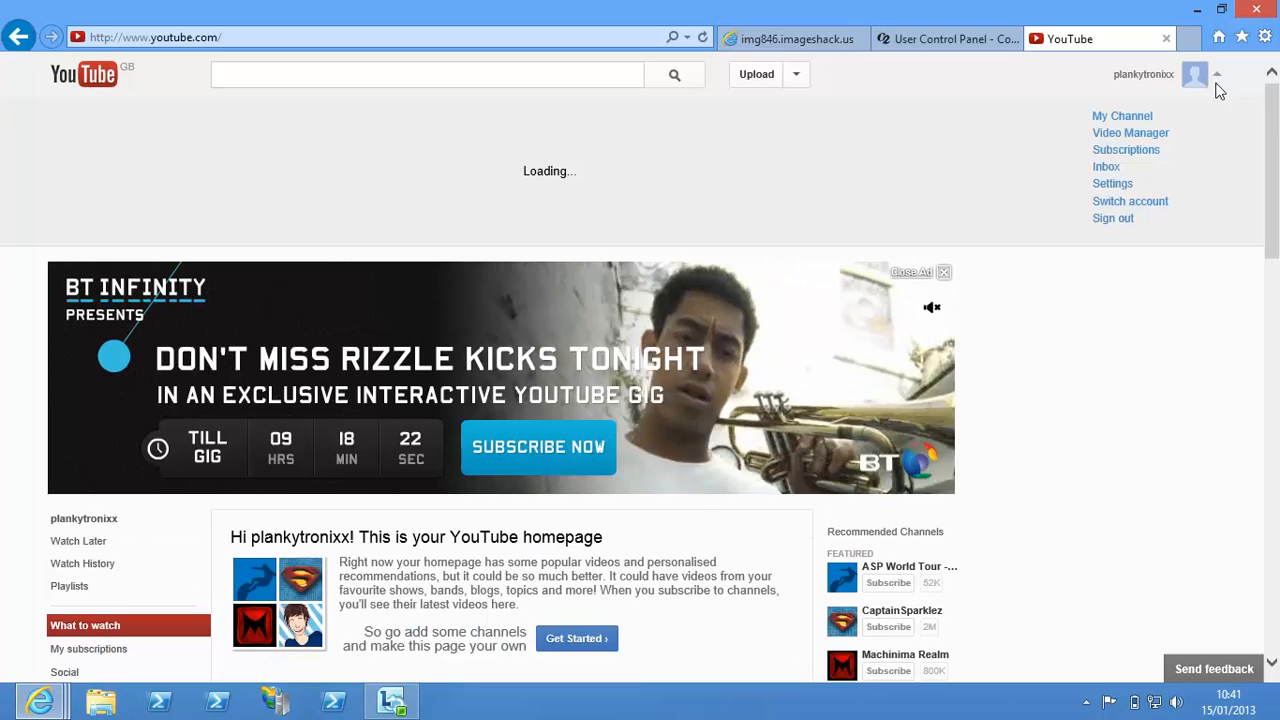
pyautogui.click(1130, 133)
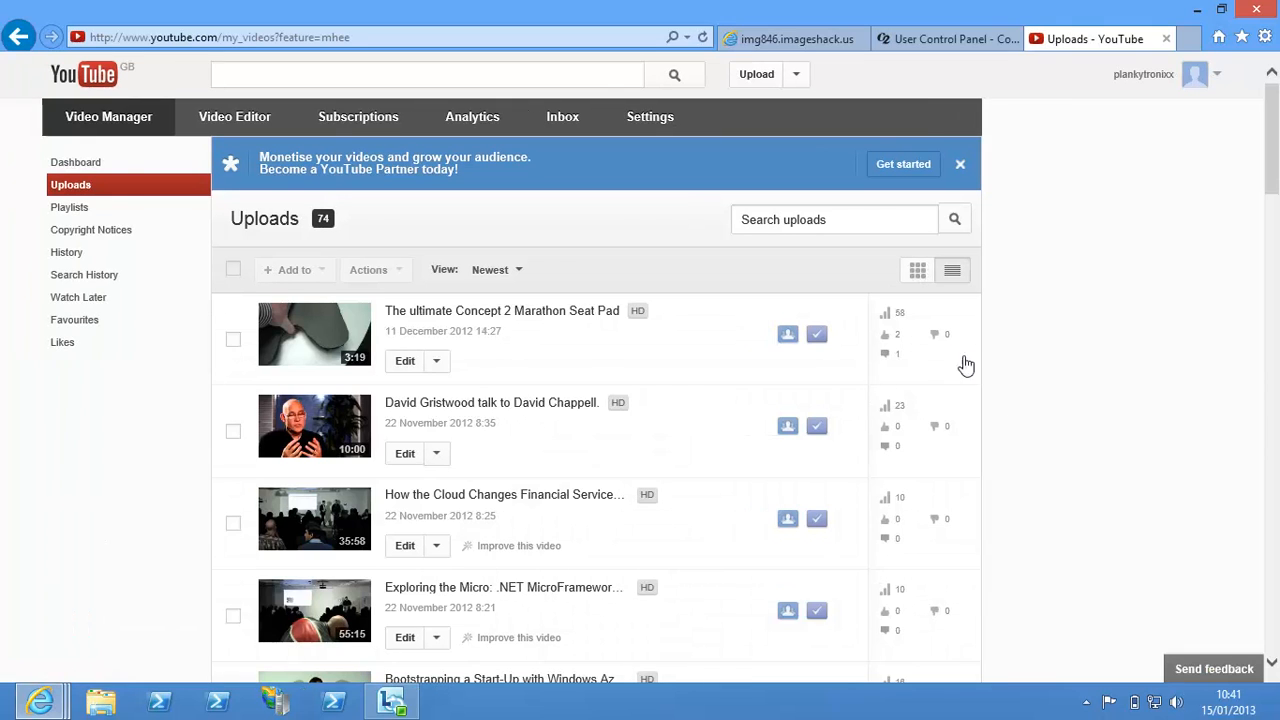
# Find the uploaded video "The Windows Azure June 2012 Release", open it and pause playback.
pyautogui.scroll(-5, 1035, 360)
pyautogui.scroll(-8, 1032, 358)
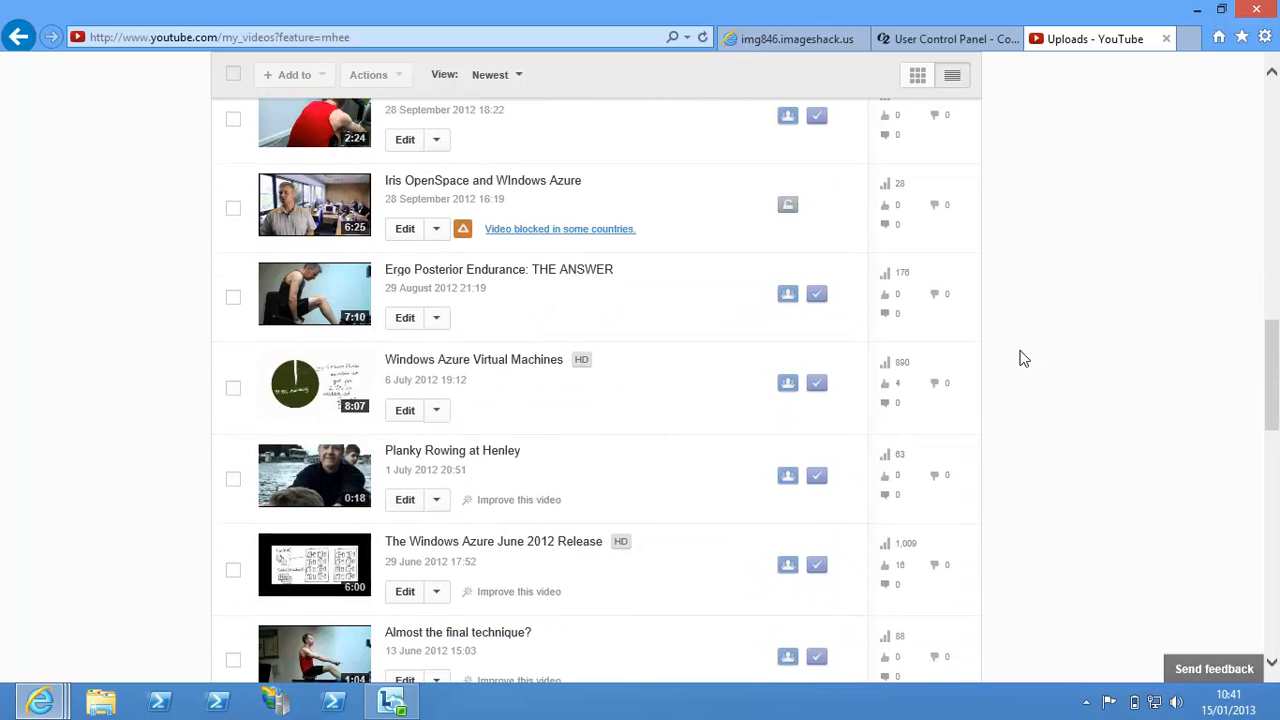
pyautogui.scroll(4, 1022, 358)
pyautogui.scroll(-3, 1022, 362)
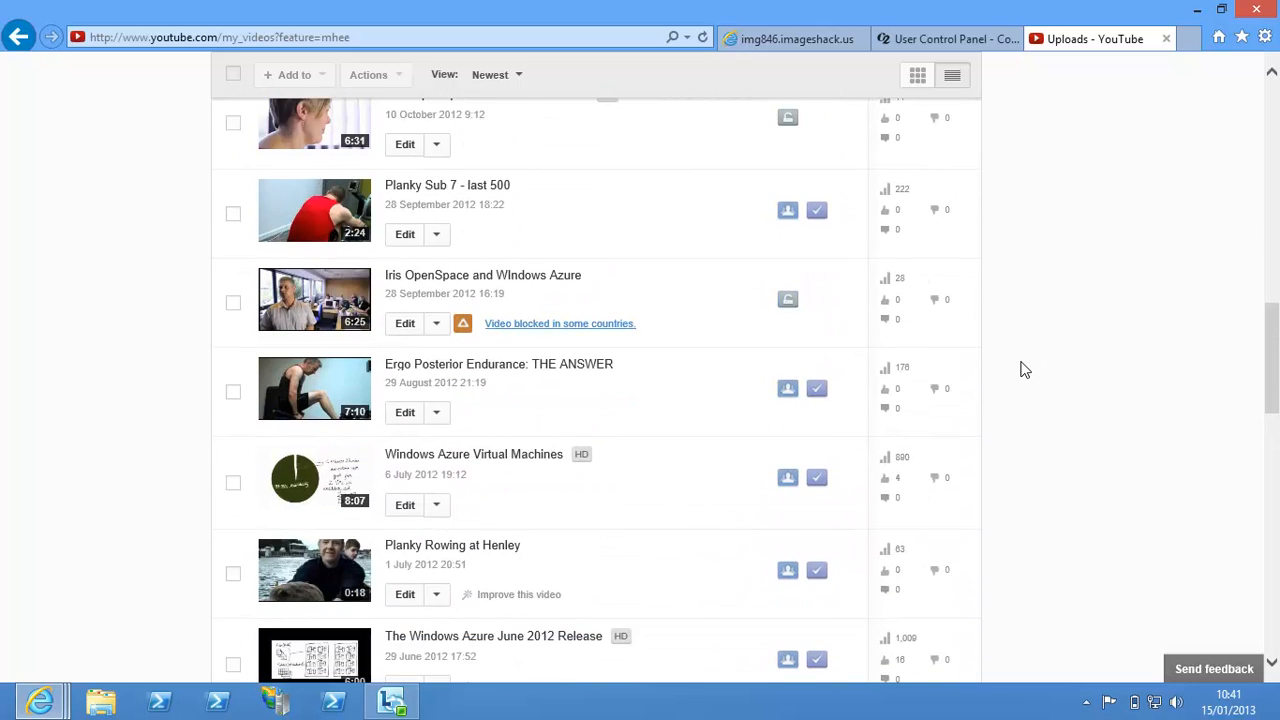
pyautogui.scroll(-2, 1023, 365)
pyautogui.click(333, 480)
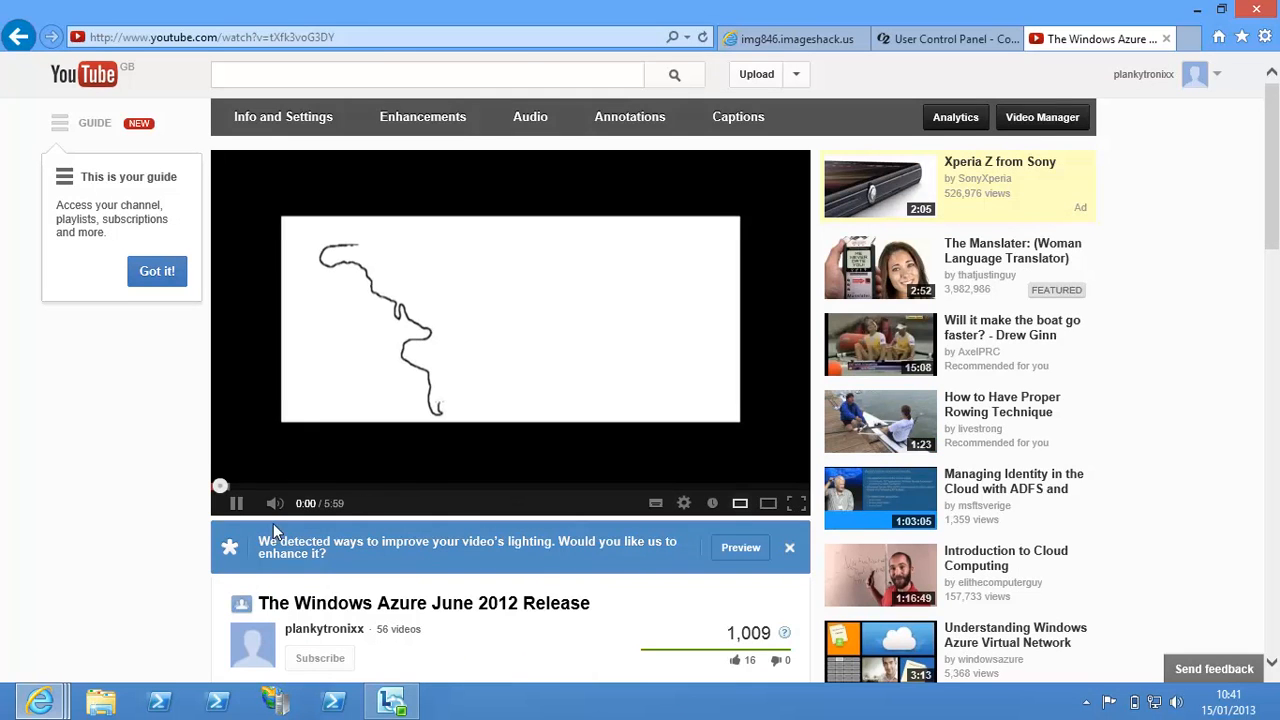
pyautogui.click(236, 503)
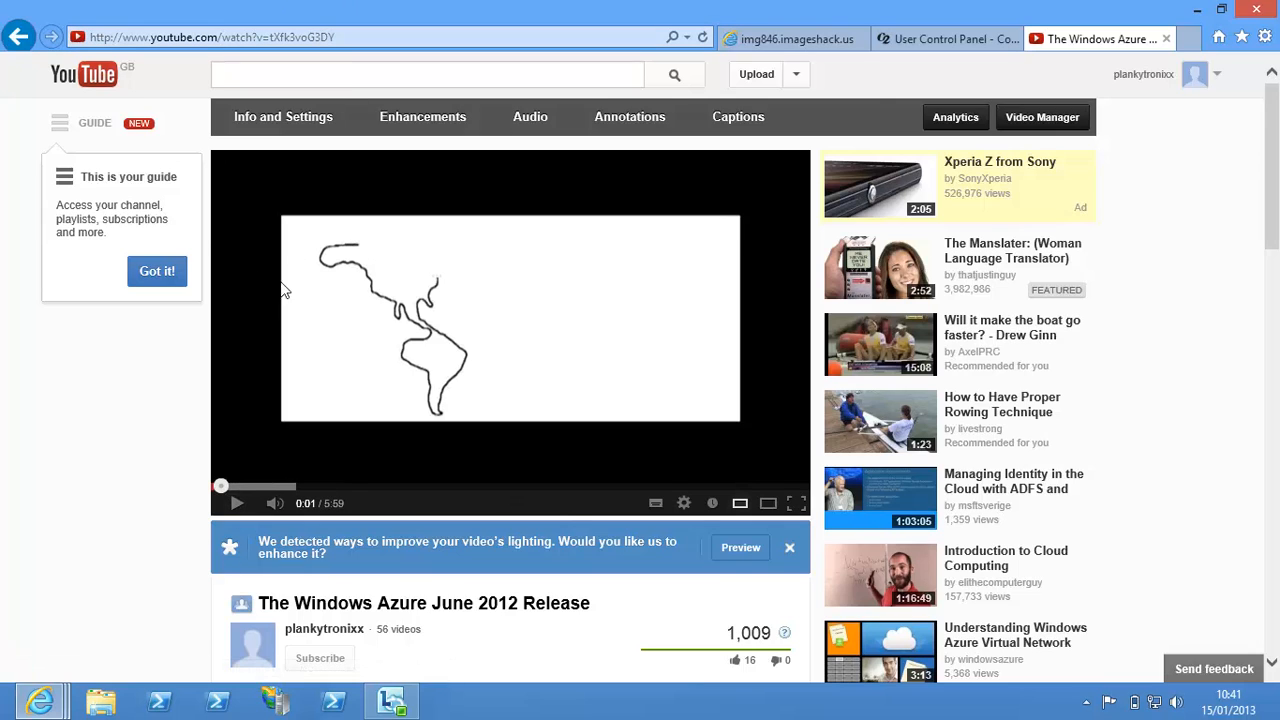
pyautogui.rightClick(423, 250)
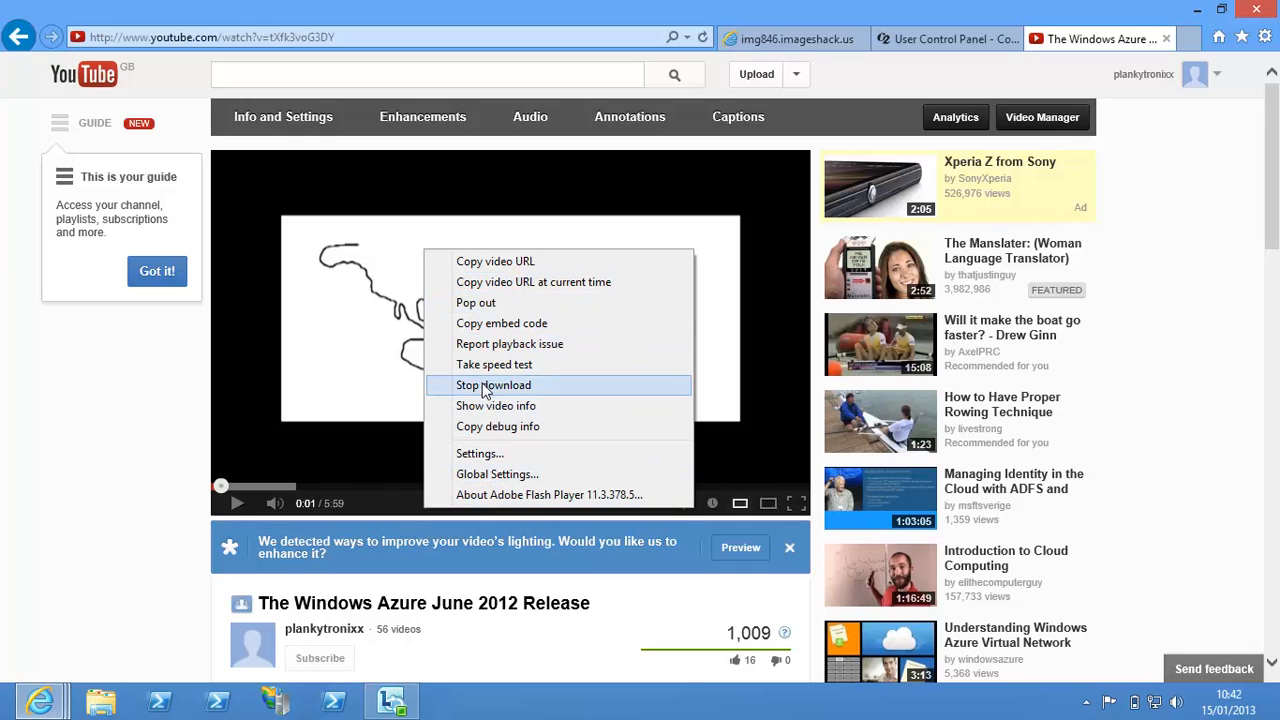
pyautogui.click(349, 374)
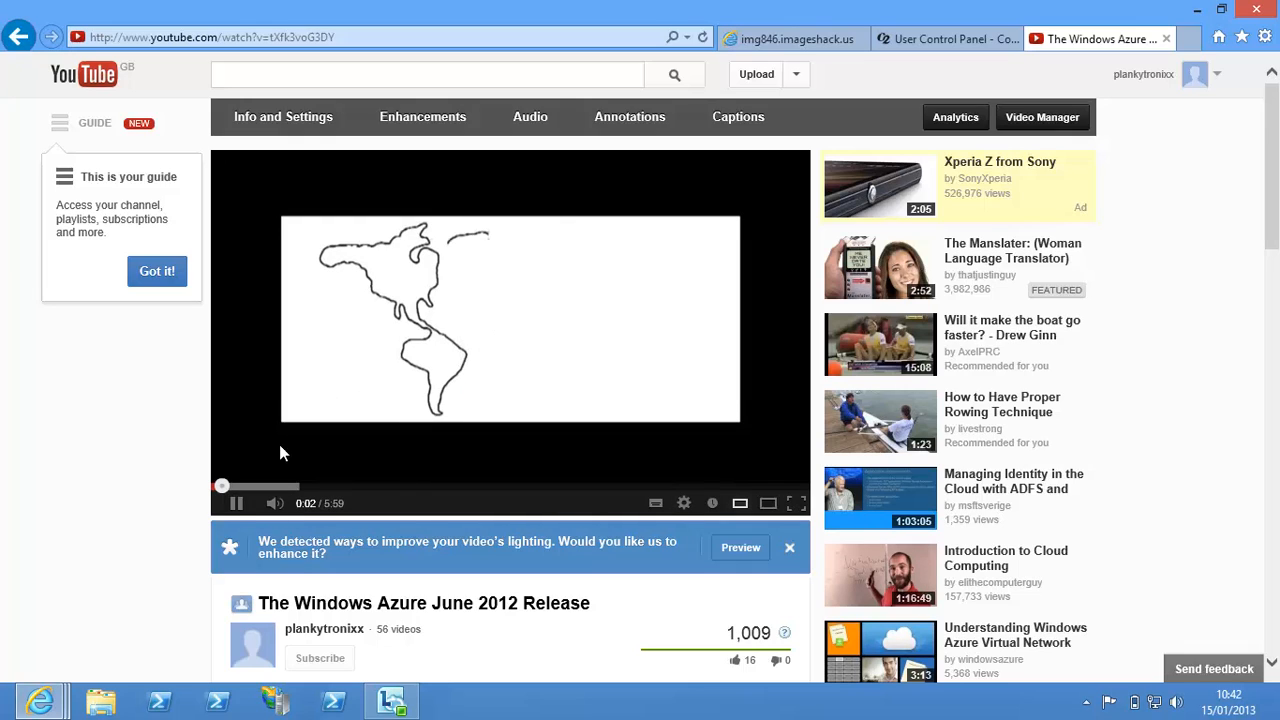
pyautogui.click(236, 504)
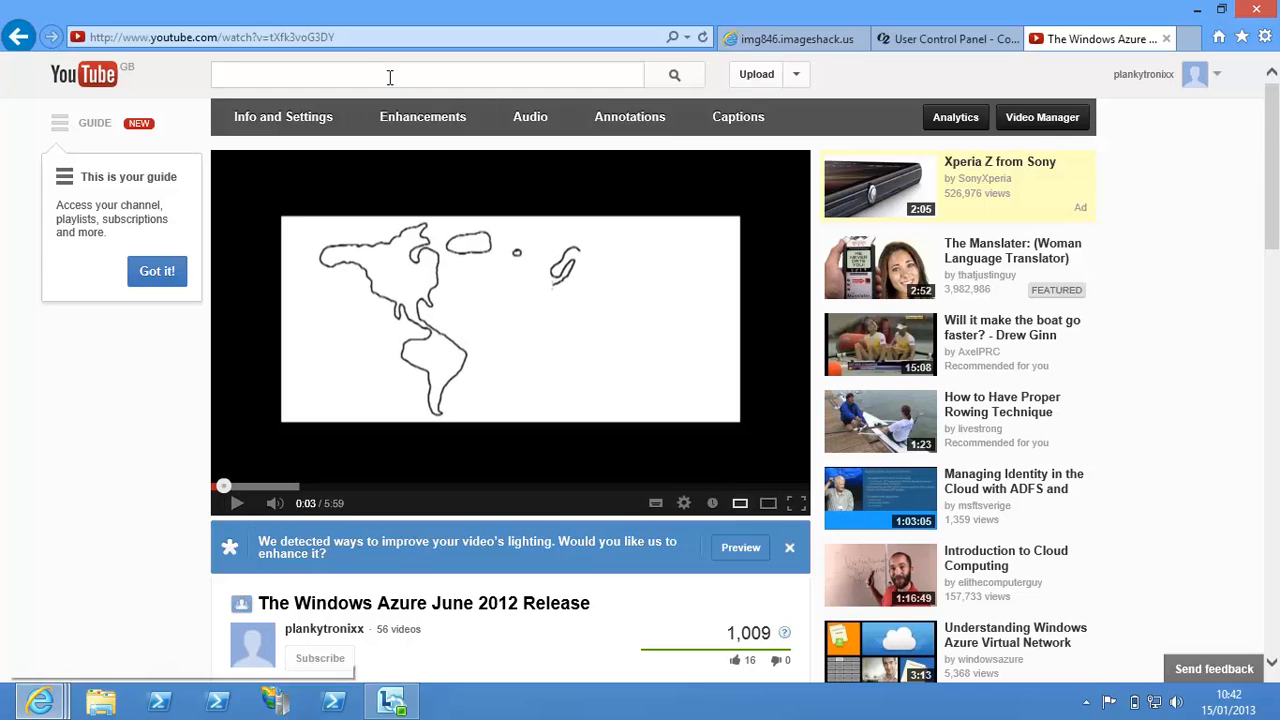
# Copy the video page's address and paste it into the forum message under the "Youtube Video" line.
pyautogui.click(344, 38)
pyautogui.rightClick(344, 37)
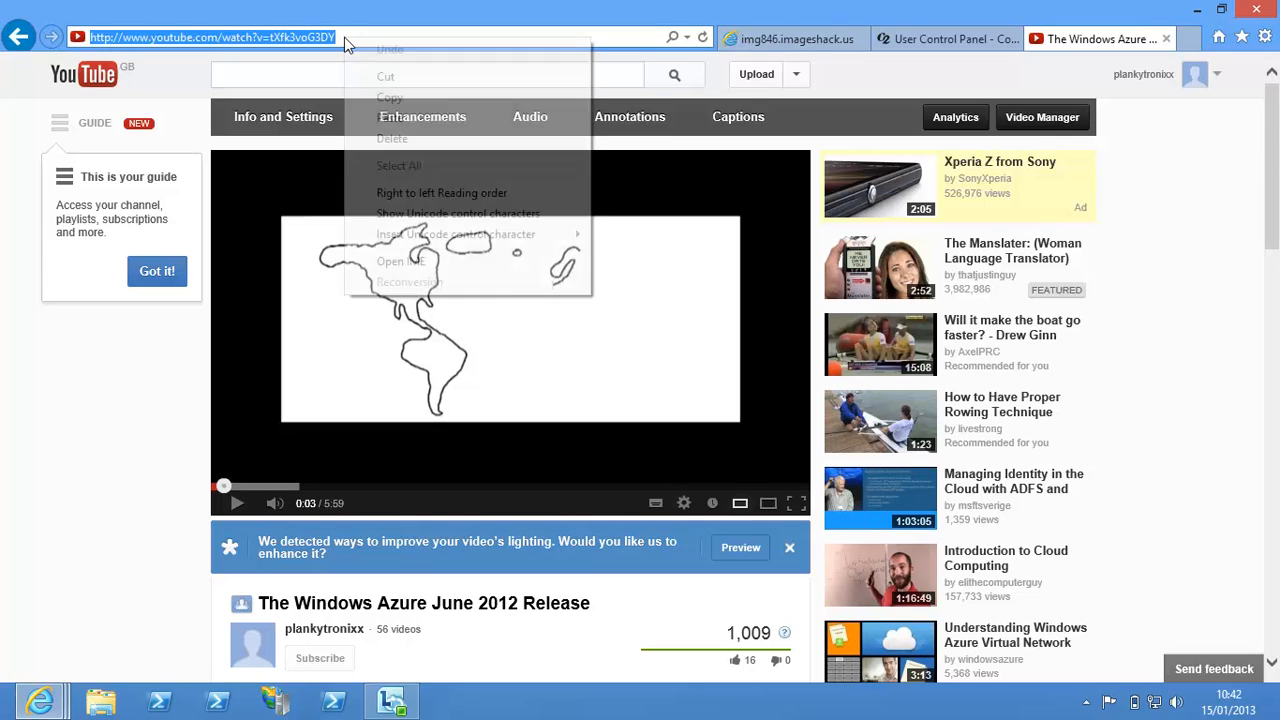
pyautogui.click(396, 100)
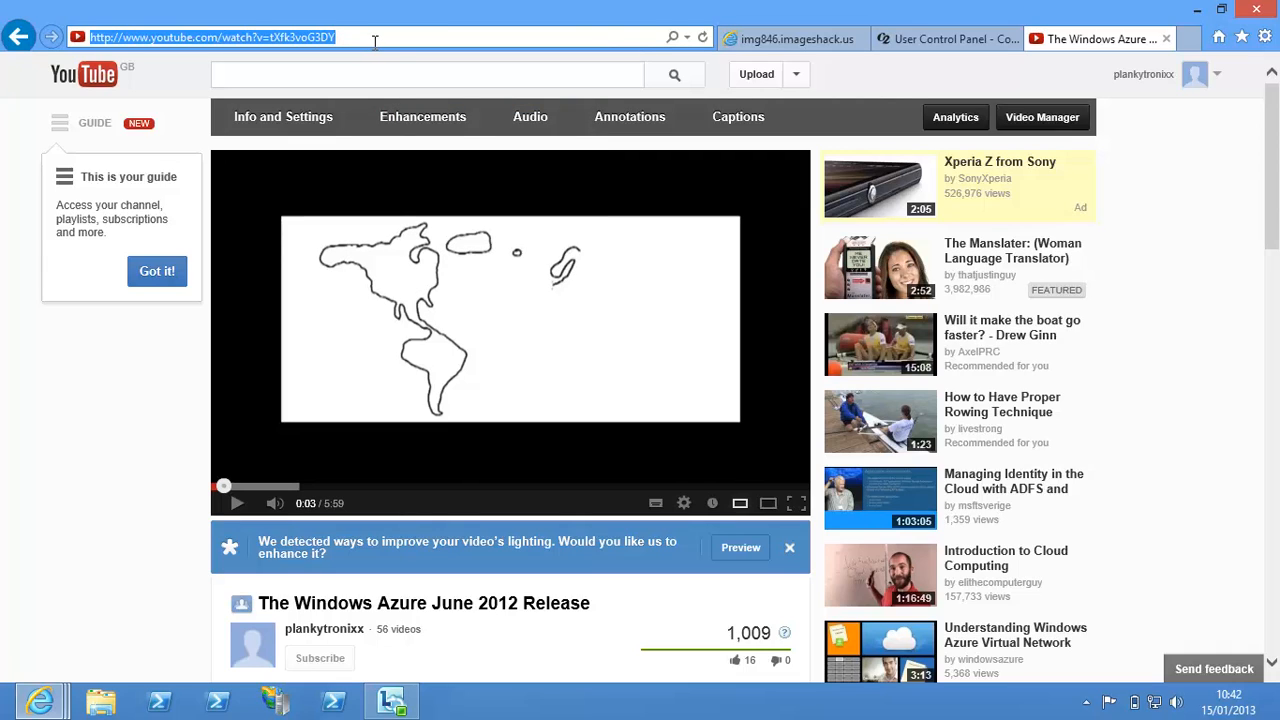
pyautogui.click(938, 45)
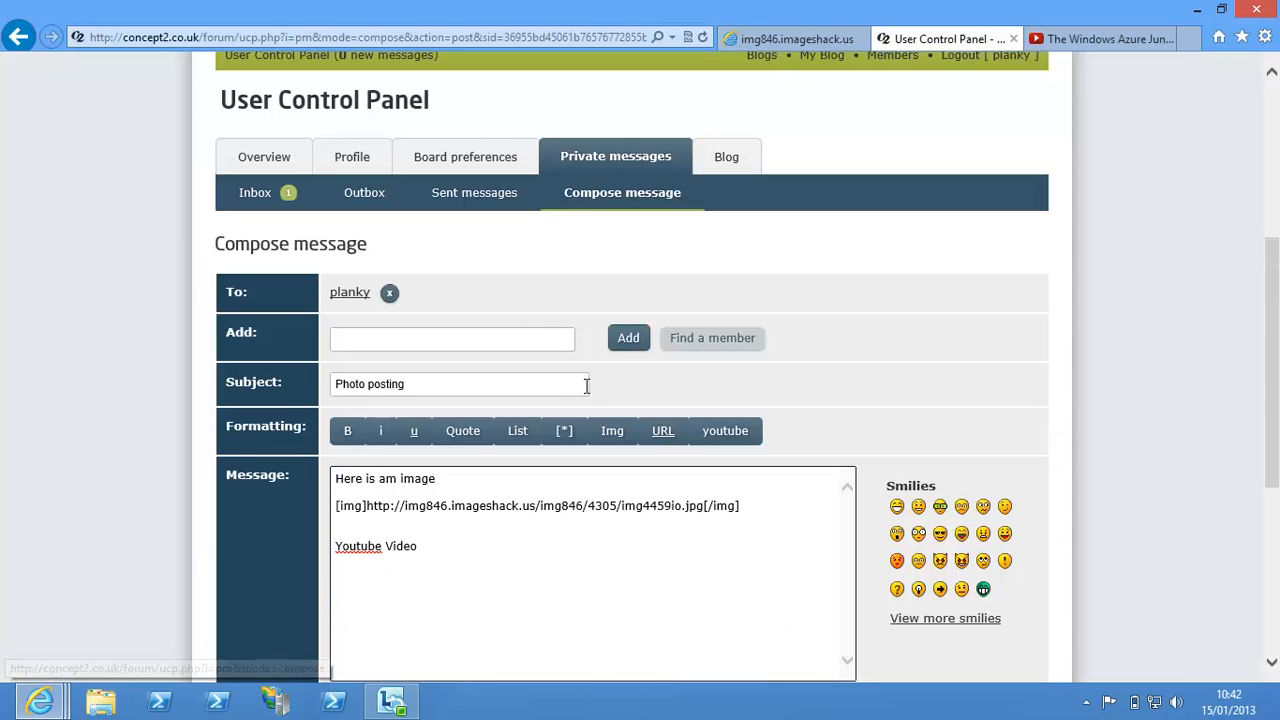
pyautogui.click(446, 572)
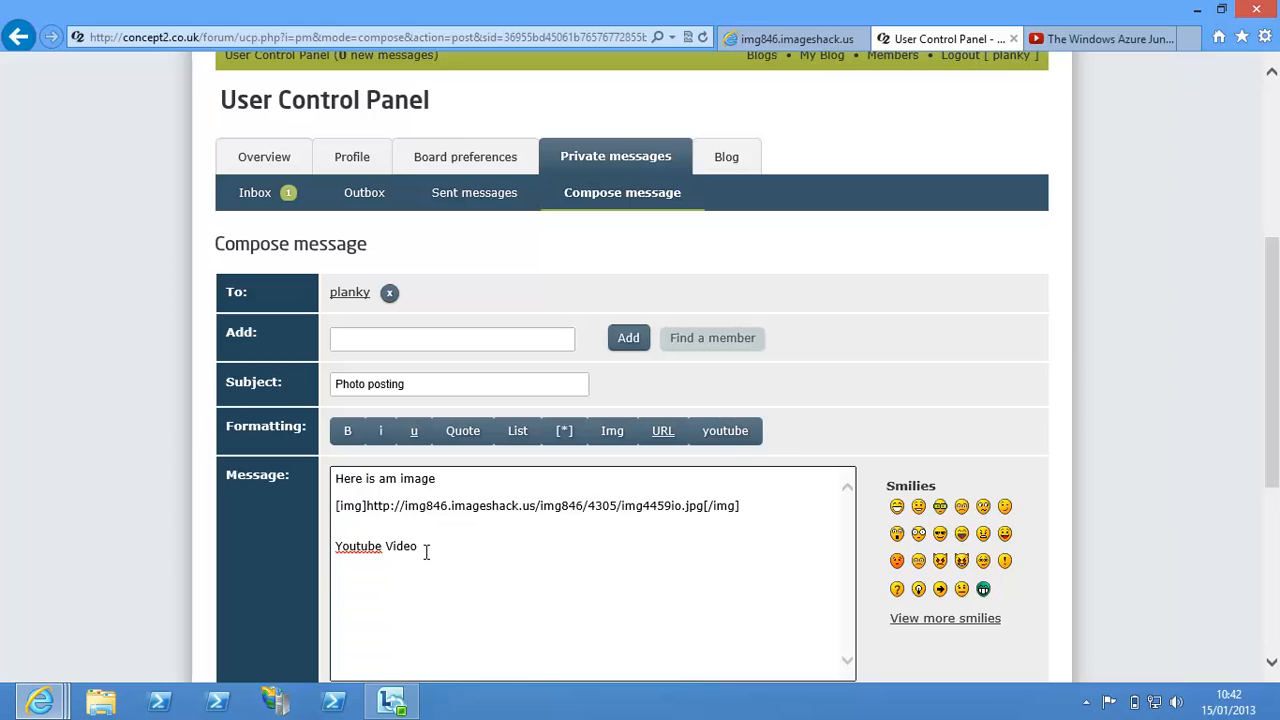
pyautogui.rightClick(391, 570)
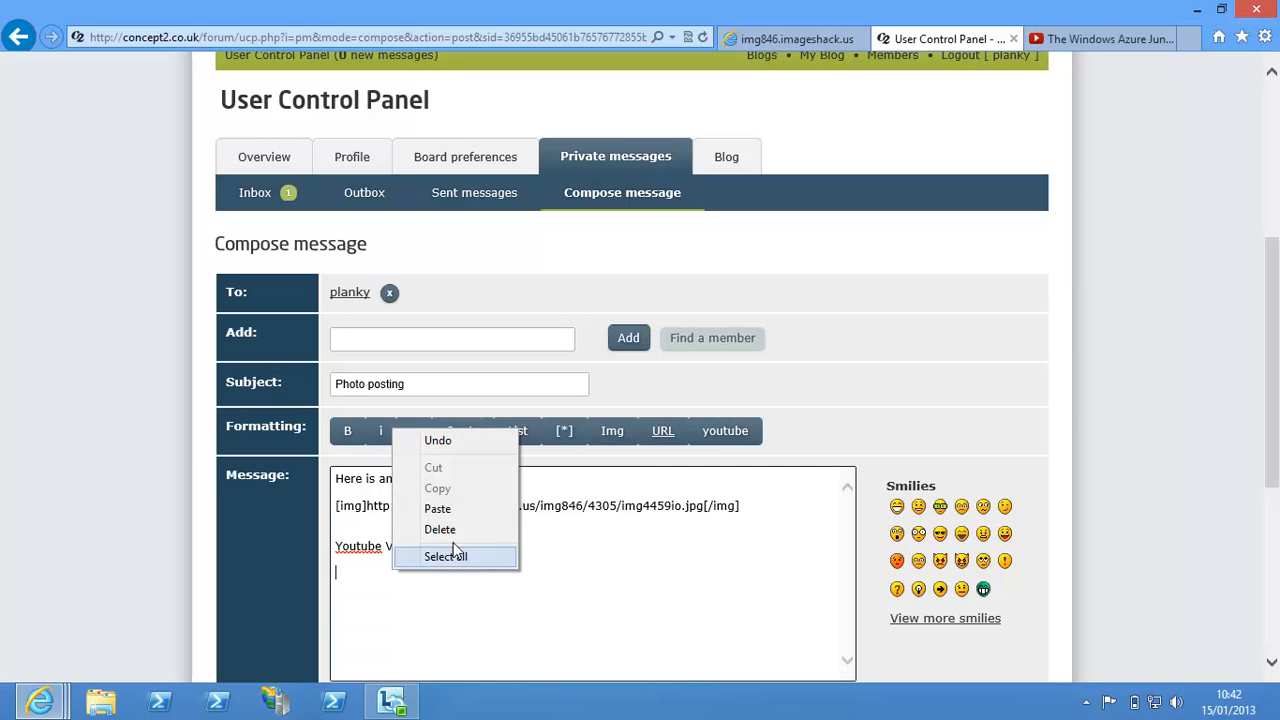
pyautogui.click(437, 509)
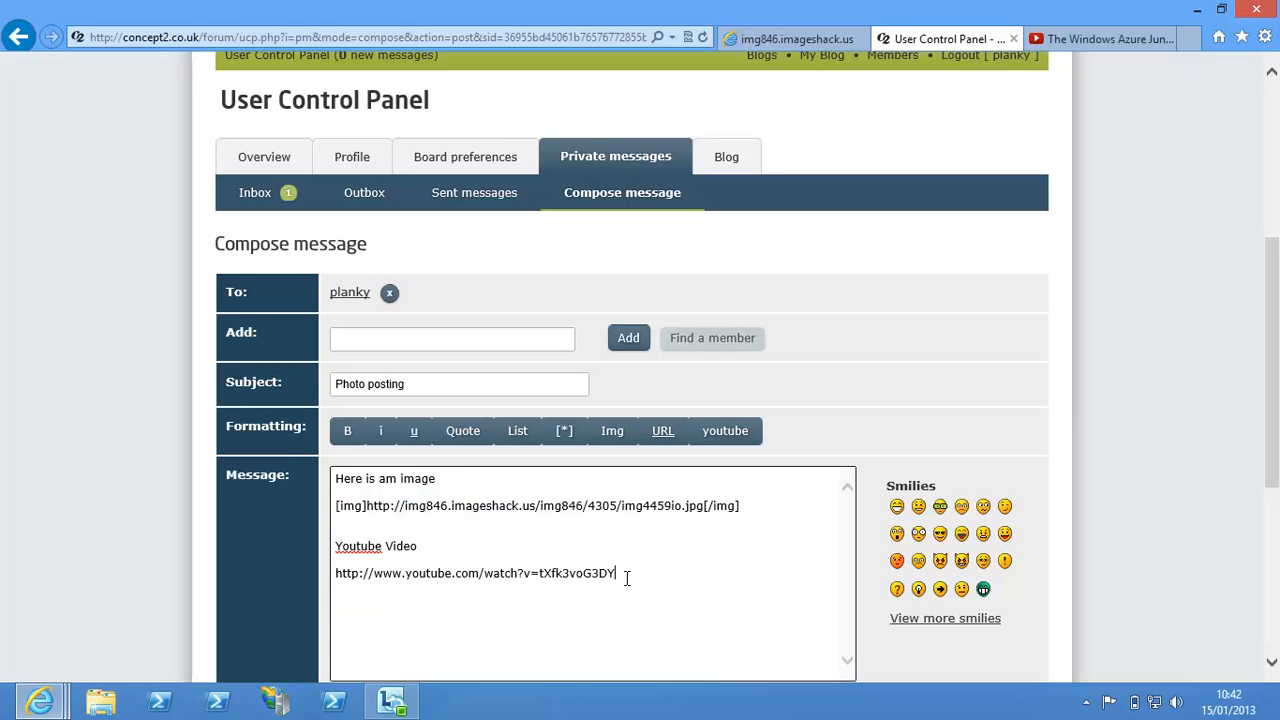
# Wrap the pasted video address in [youtube] tags and highlight the opening tag.
pyautogui.moveTo(620, 573); pyautogui.dragTo(338, 587)
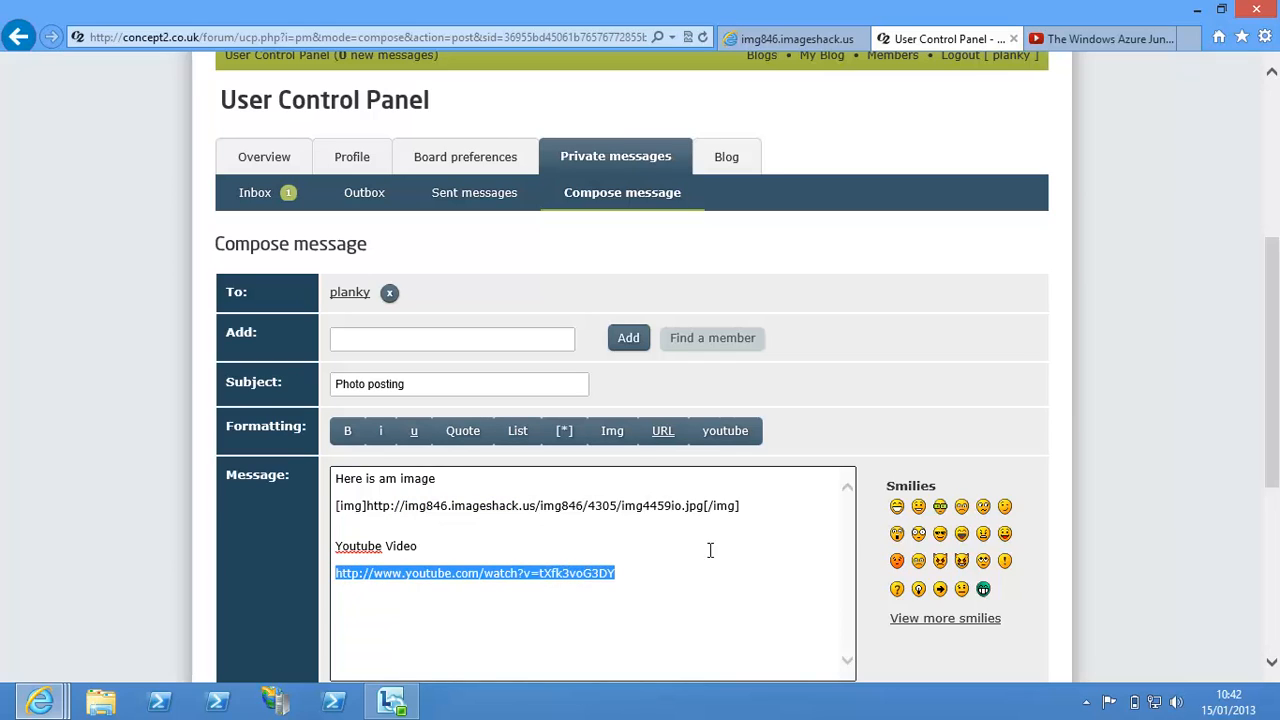
pyautogui.click(736, 433)
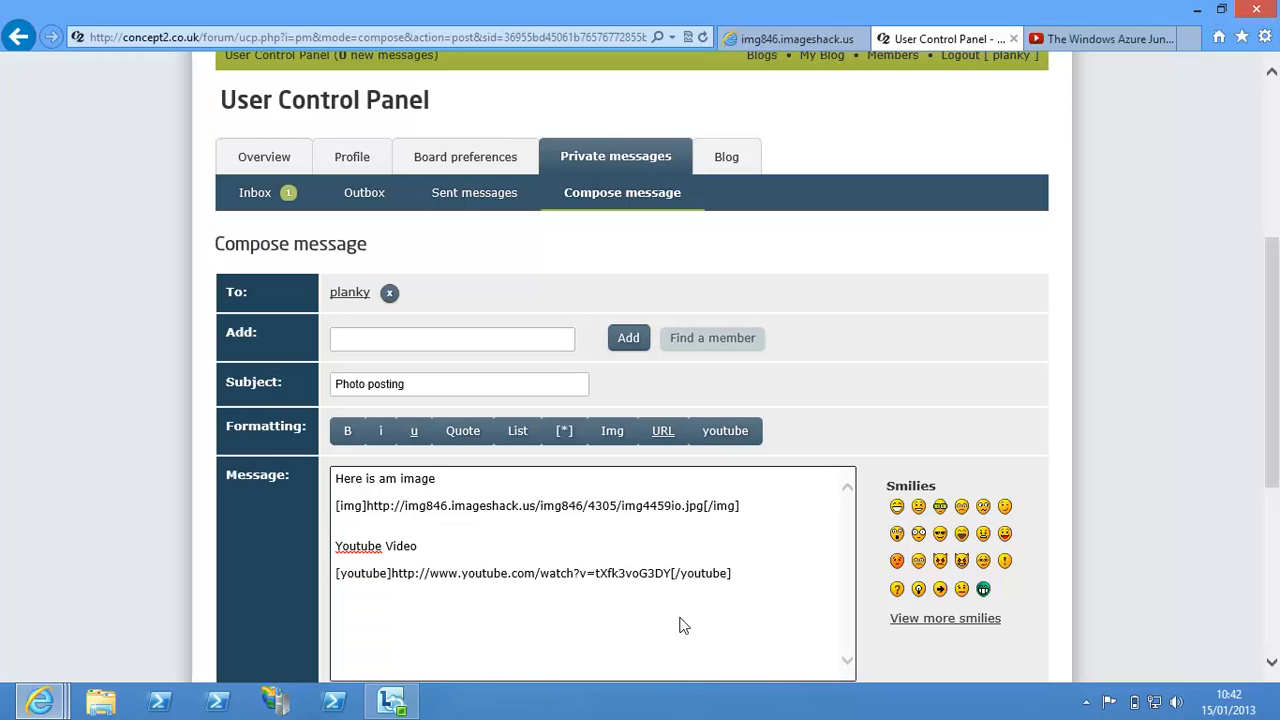
pyautogui.moveTo(389, 573); pyautogui.dragTo(335, 576)
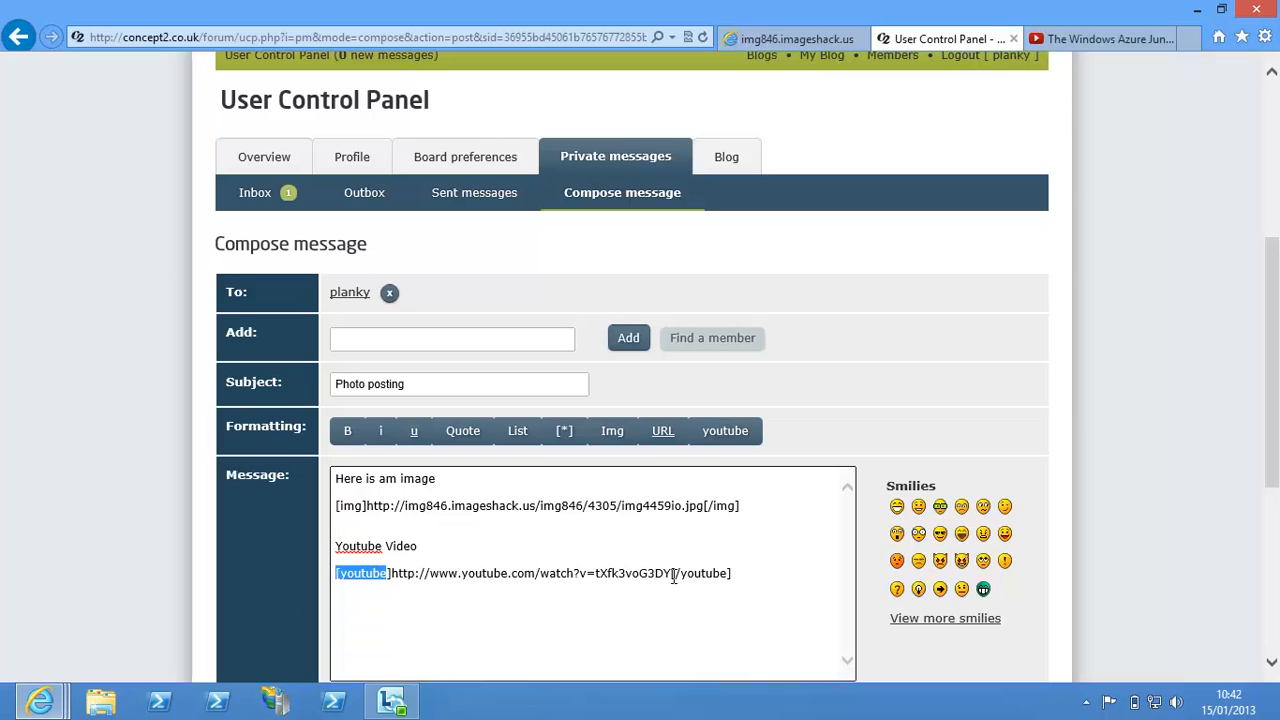
# Highlight the closing [/youtube] tag to check it, deselect it and post the "Photo posting" private message.
pyautogui.moveTo(671, 573); pyautogui.dragTo(736, 575)
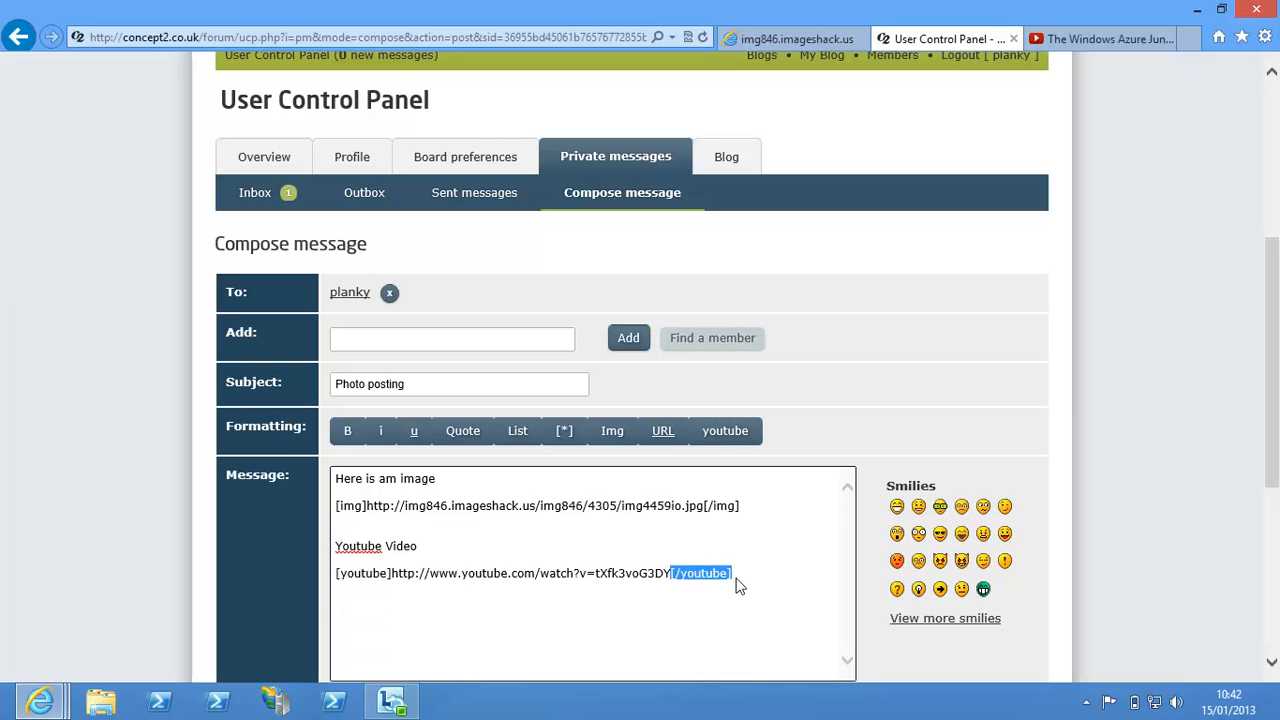
pyautogui.click(724, 618)
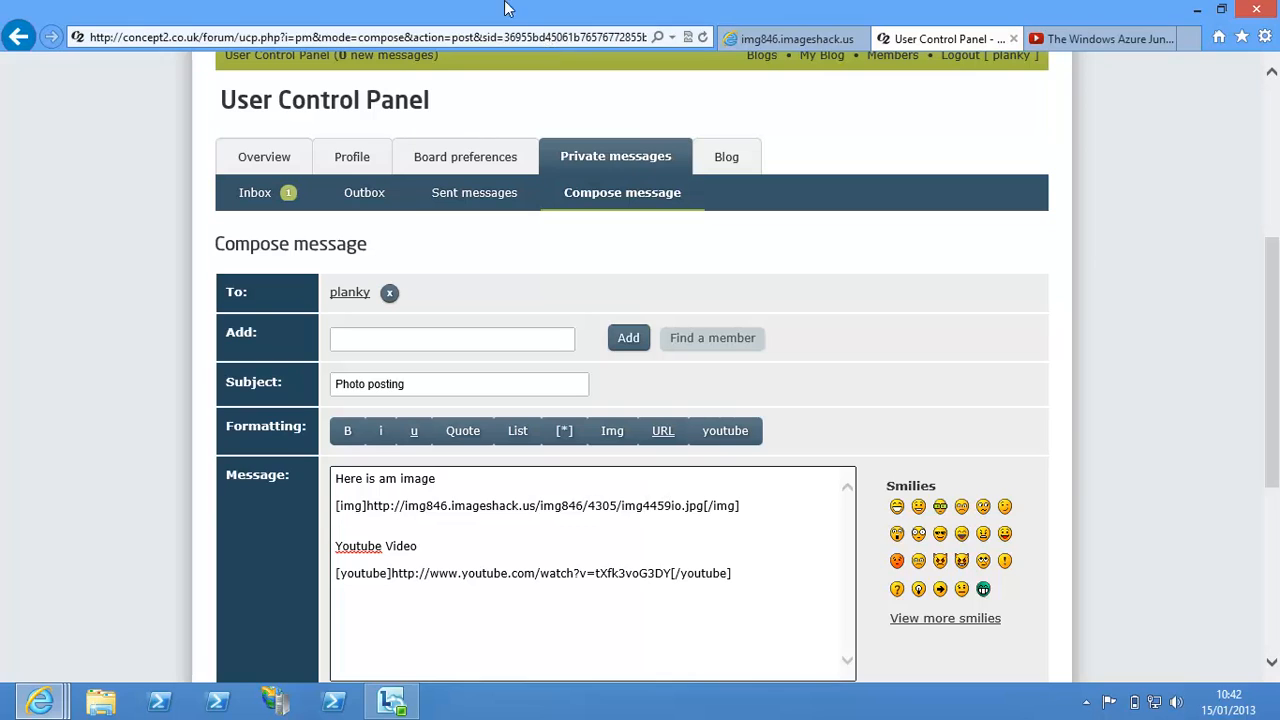
pyautogui.scroll(-2, 1164, 410)
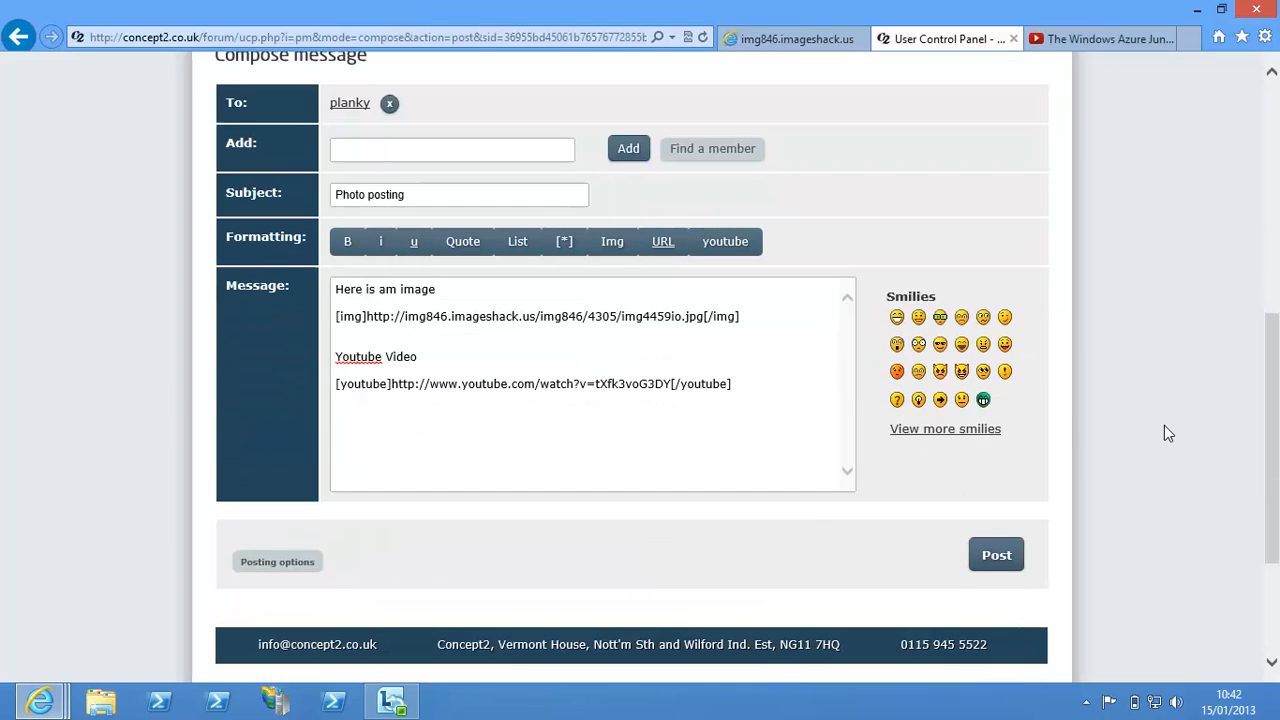
pyautogui.click(990, 554)
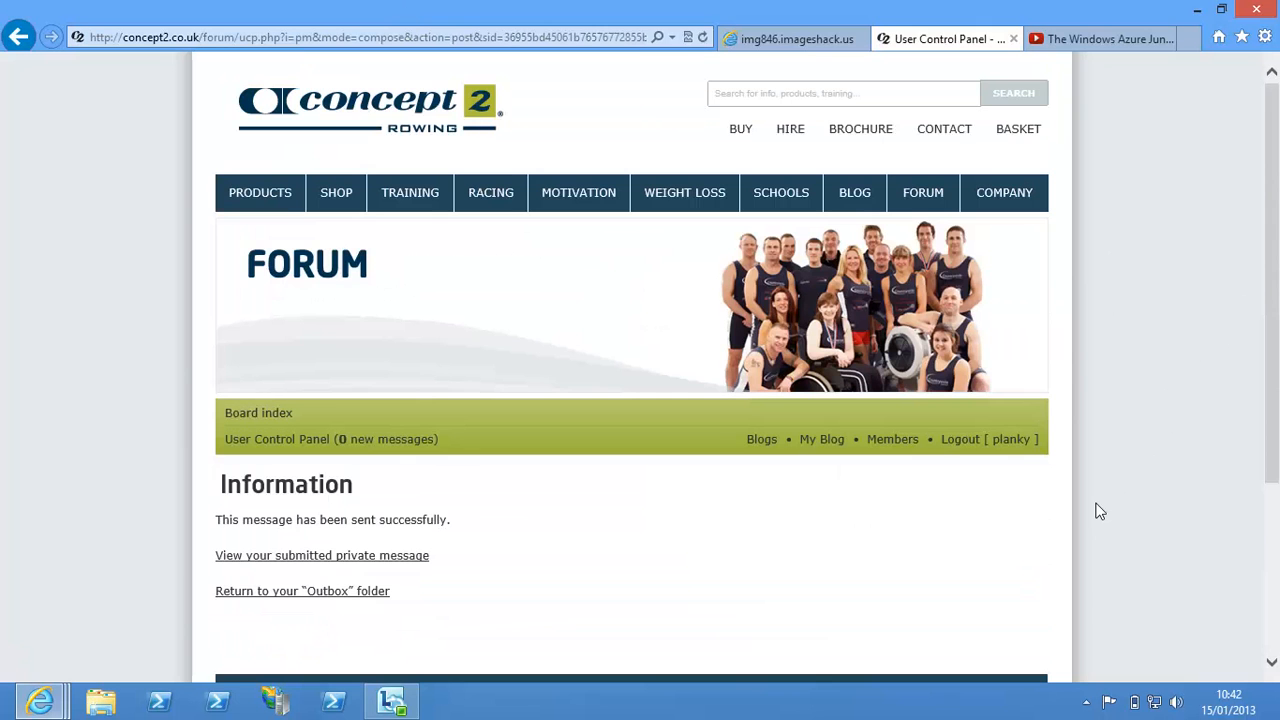
# Go to the private messages inbox, resending the page data on the way, and open the received "Photo posting" message.
pyautogui.click(370, 442)
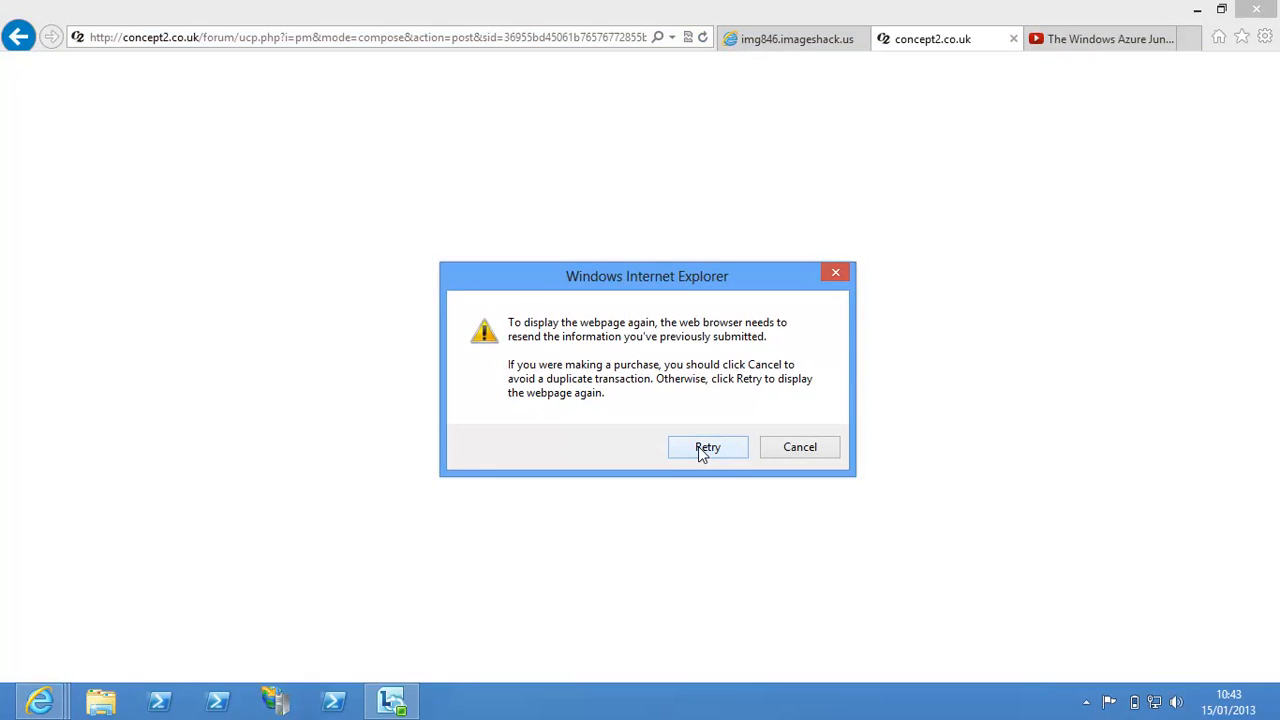
pyautogui.click(706, 447)
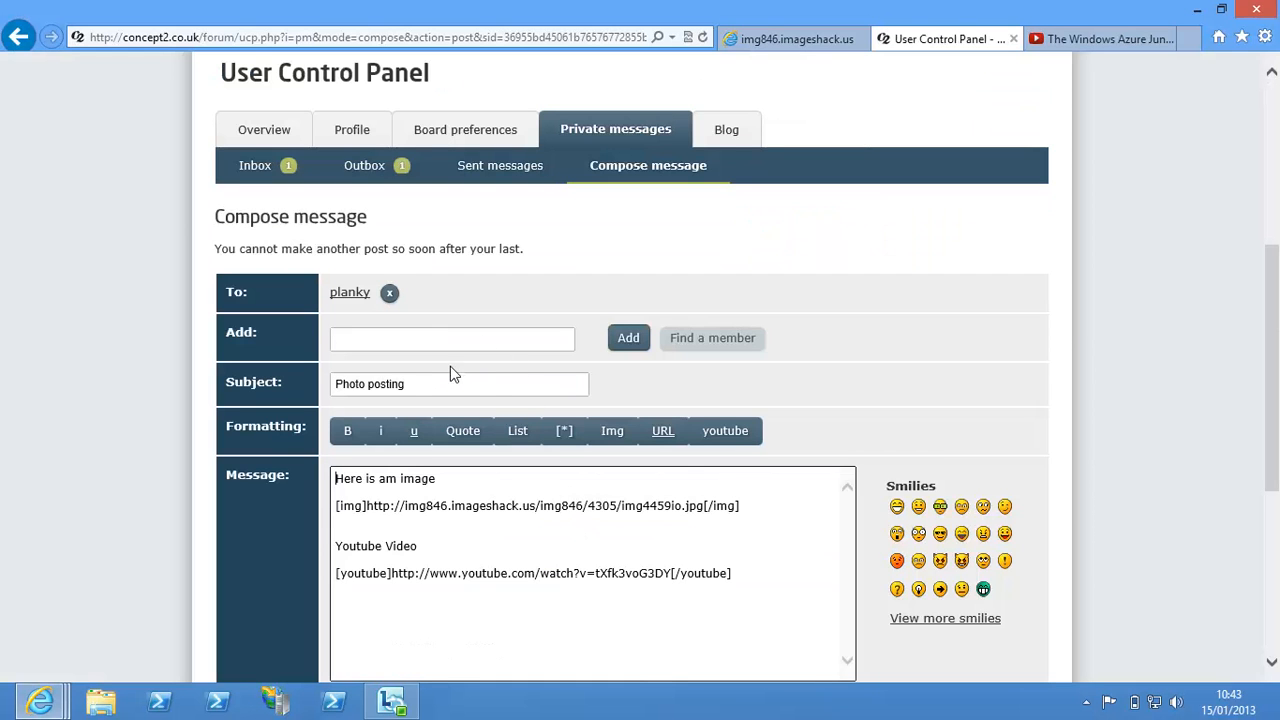
pyautogui.click(256, 167)
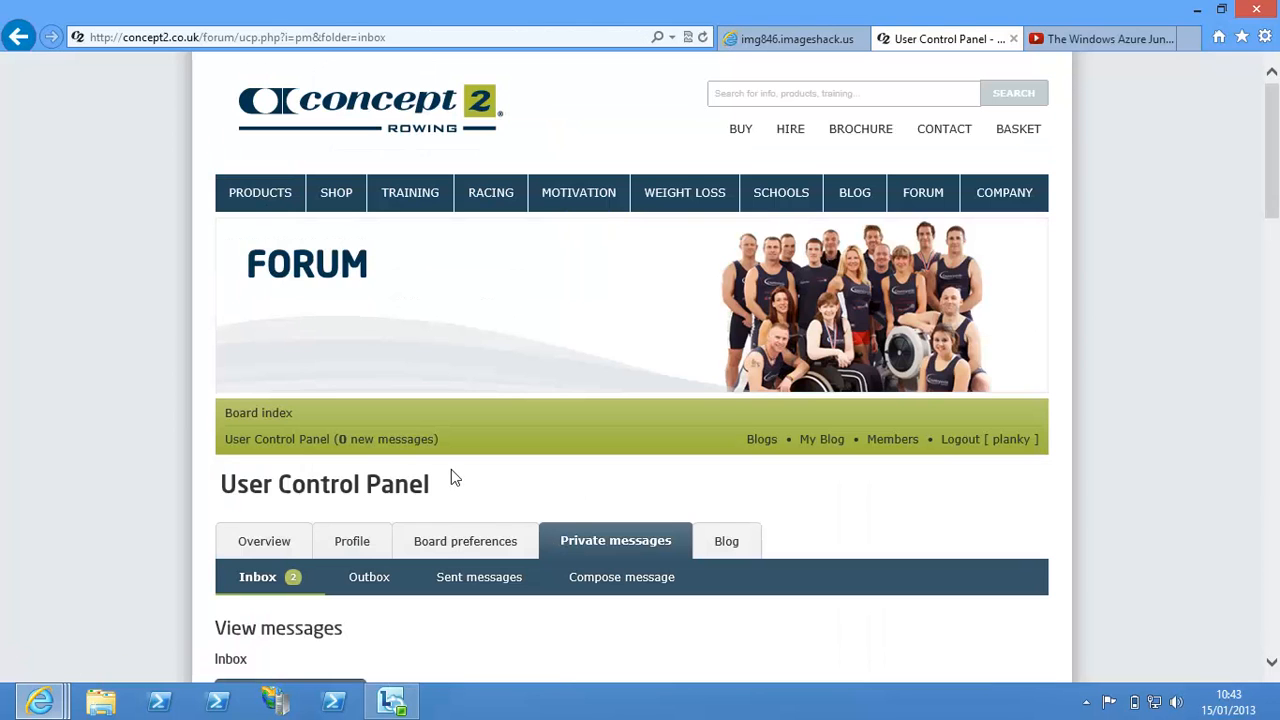
pyautogui.scroll(-2, 553, 515)
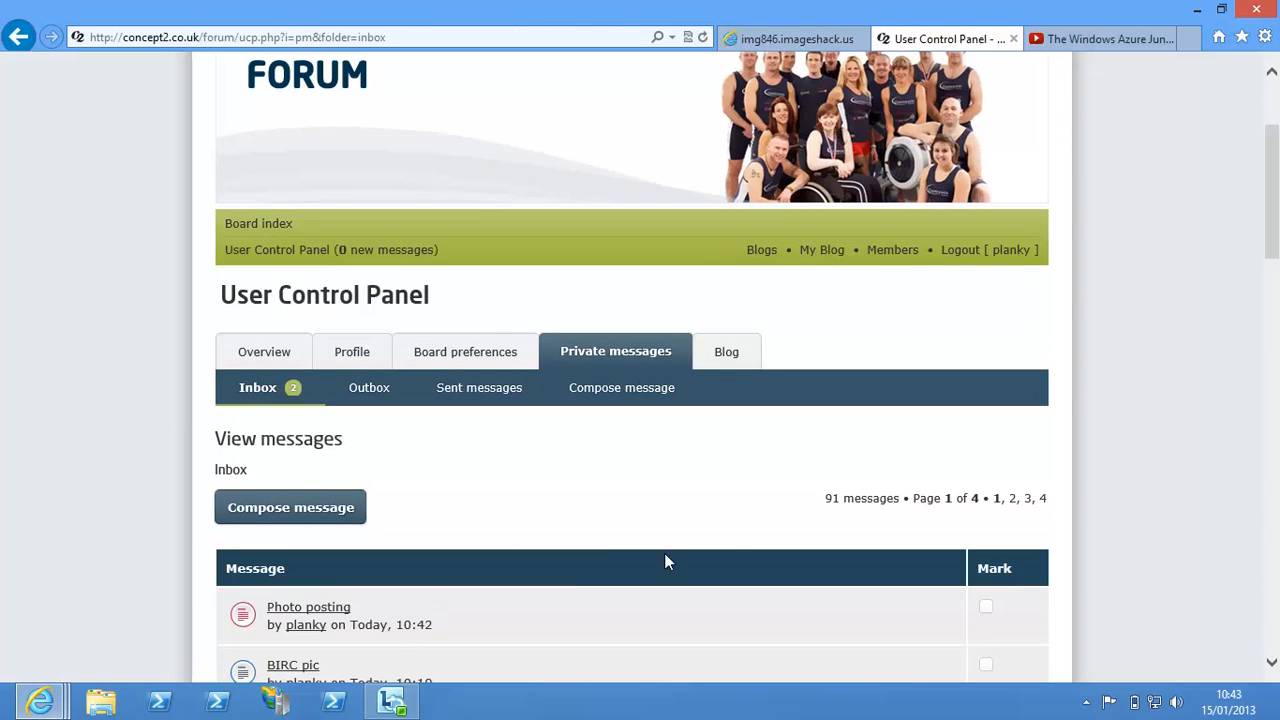
pyautogui.click(300, 610)
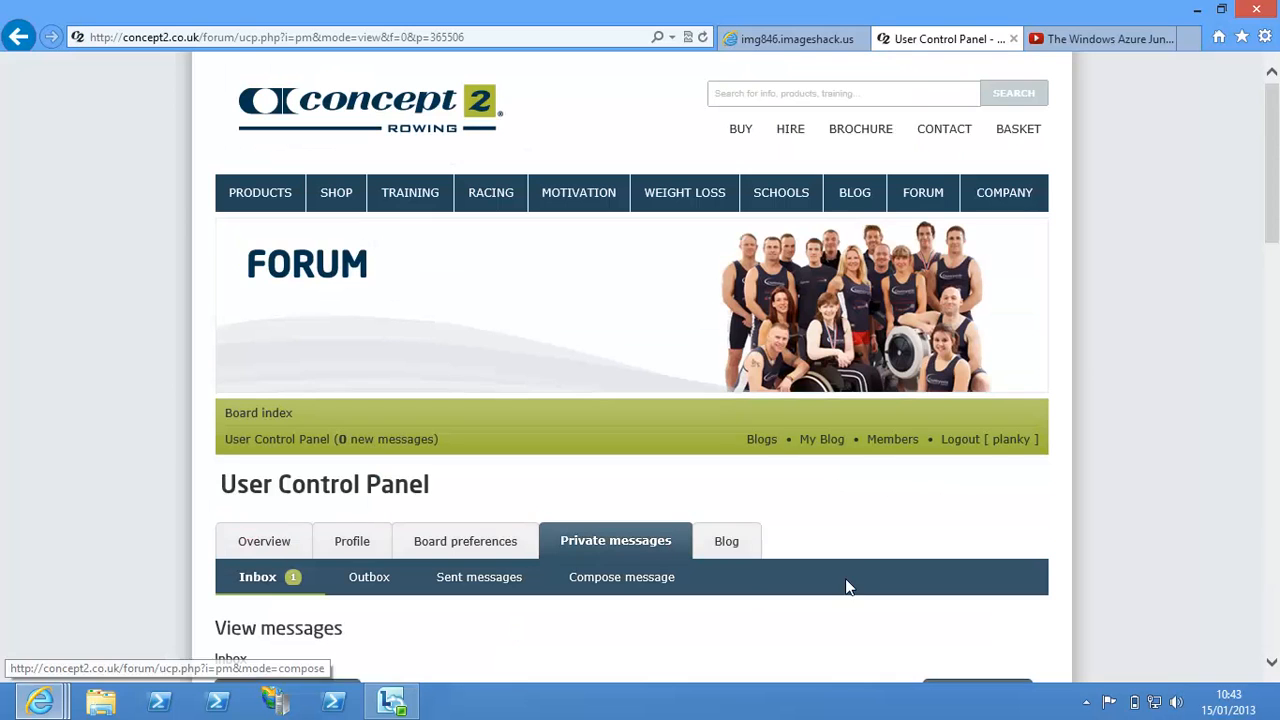
# View the embedded photo's properties in the message, highlight its image address and close the properties without changes.
pyautogui.scroll(-5, 845, 578)
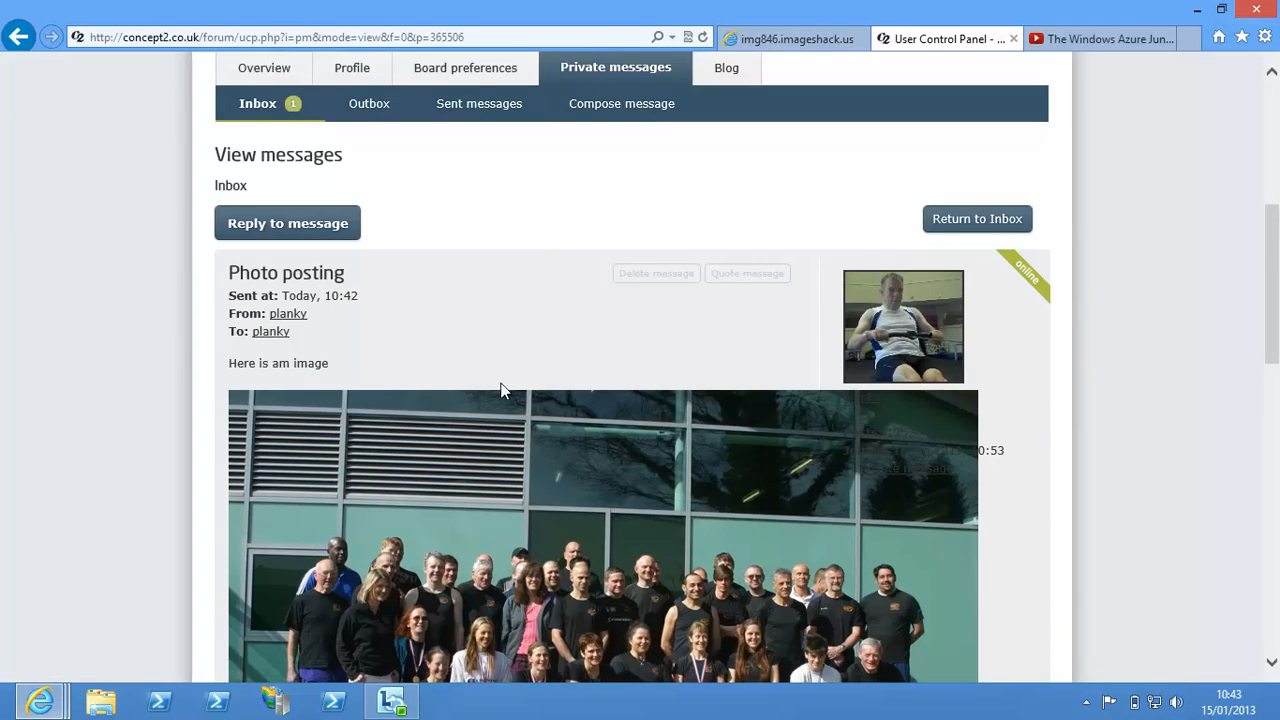
pyautogui.scroll(-2, 480, 395)
pyautogui.rightClick(637, 469)
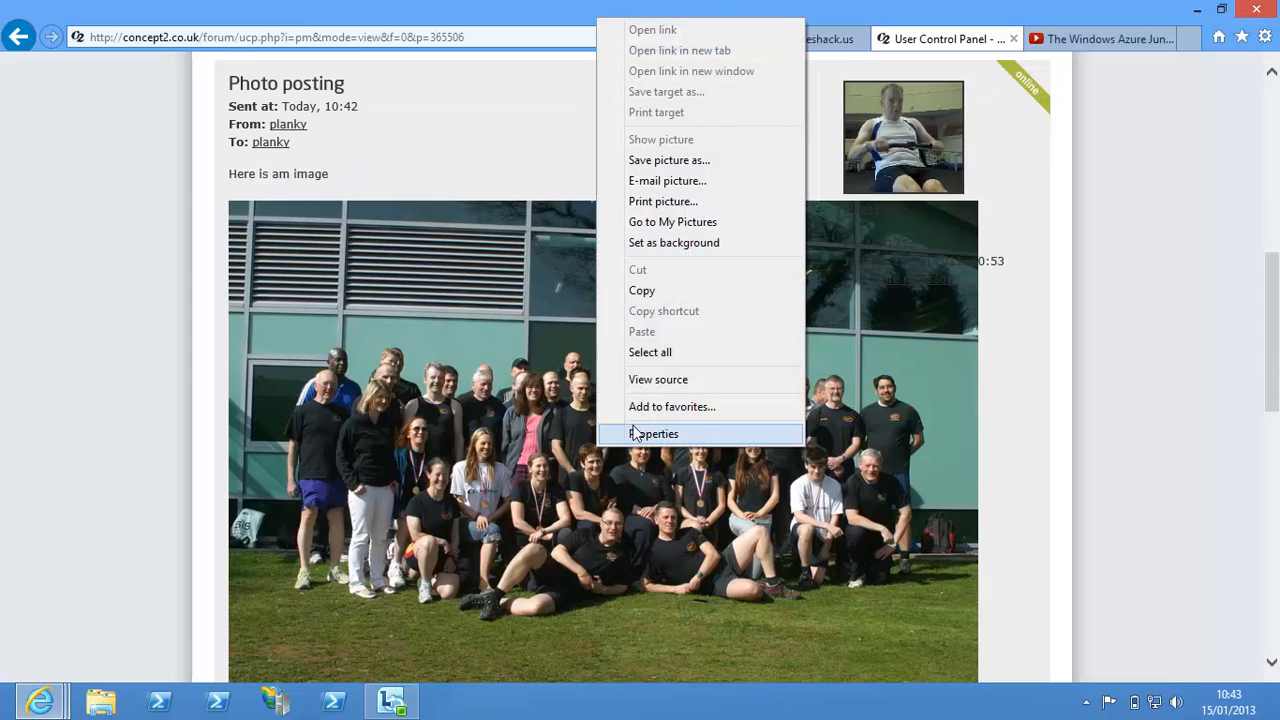
pyautogui.click(646, 441)
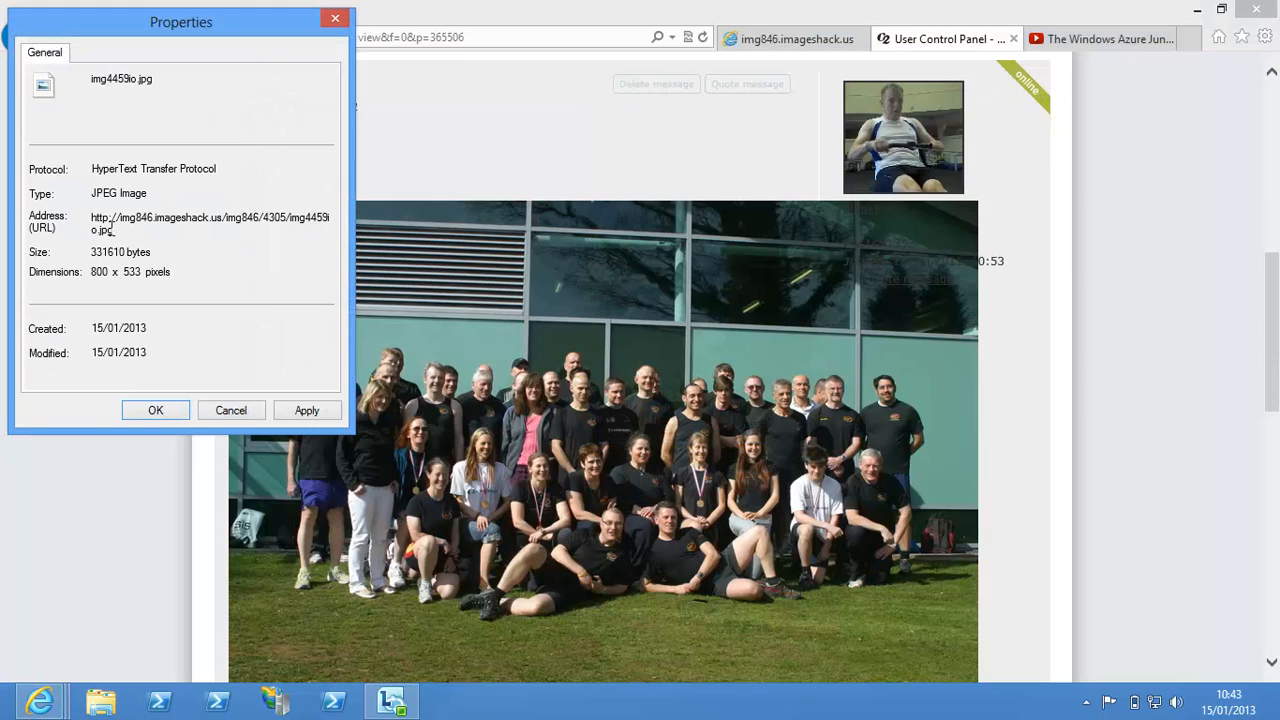
pyautogui.doubleClick(86, 219)
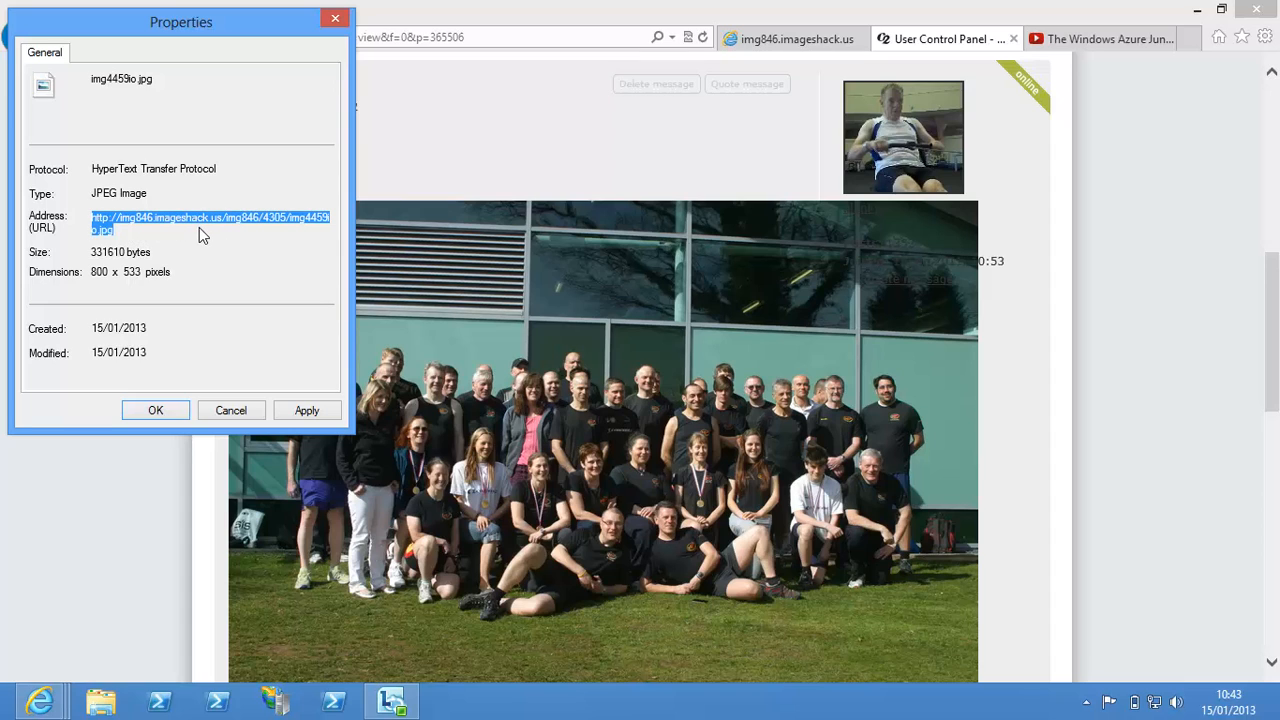
pyautogui.click(230, 411)
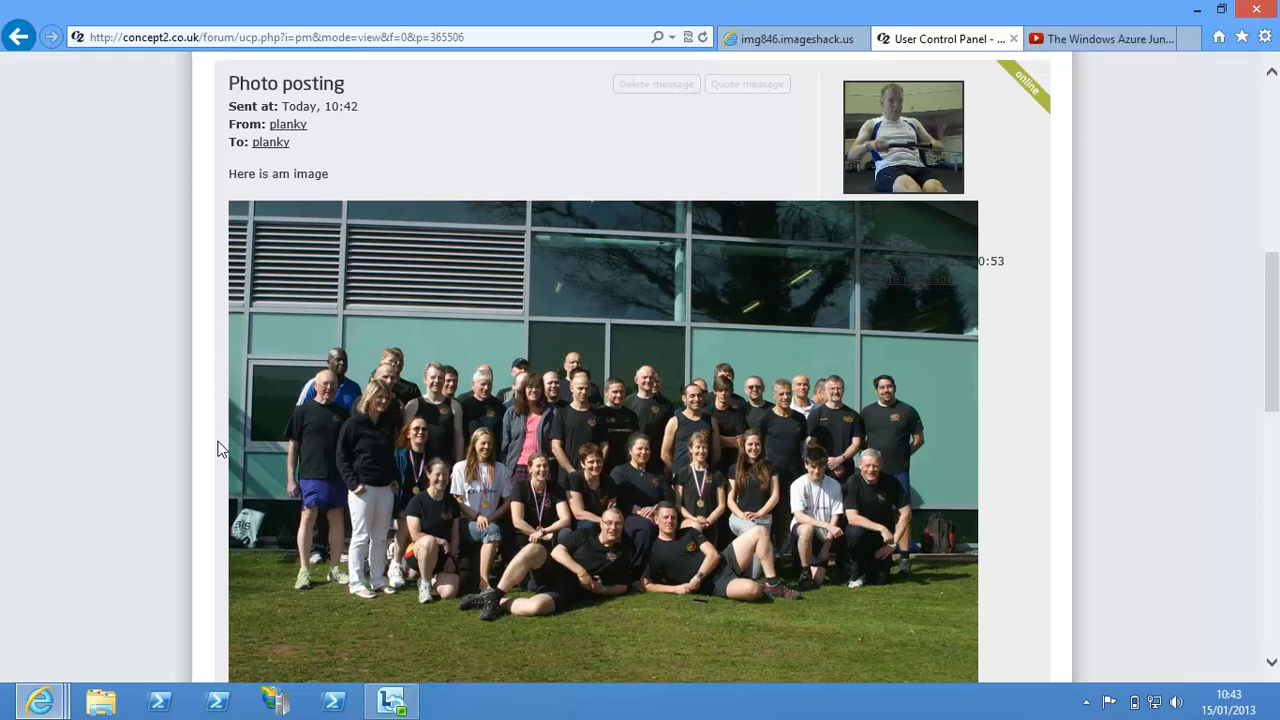
# Play the YouTube video embedded in the message briefly, pause it and return to the photo above.
pyautogui.scroll(-4, 571, 371)
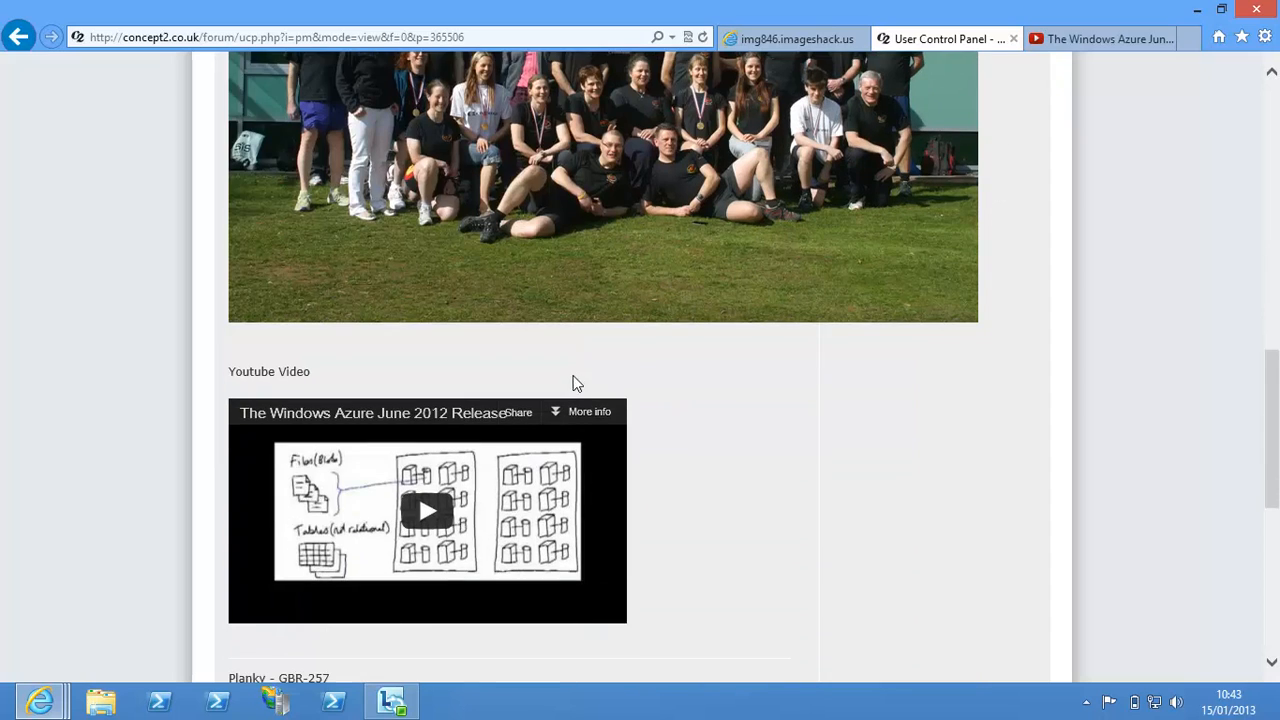
pyautogui.click(427, 513)
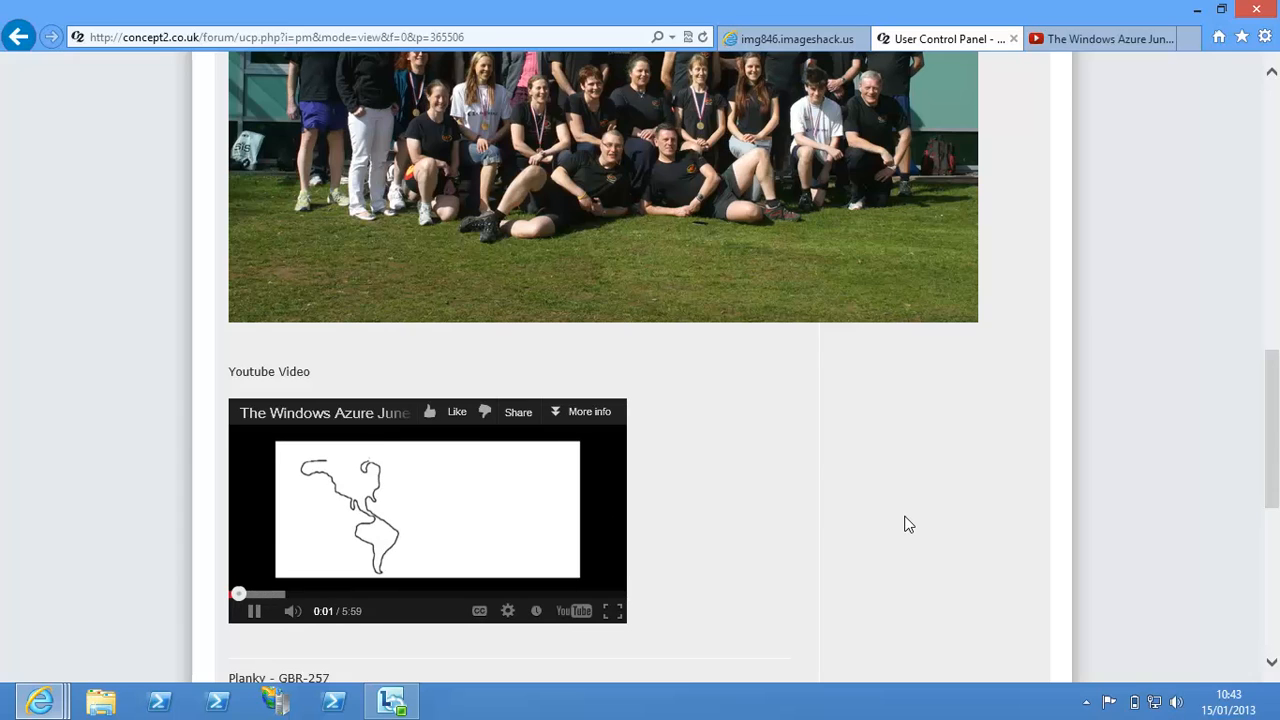
pyautogui.click(253, 611)
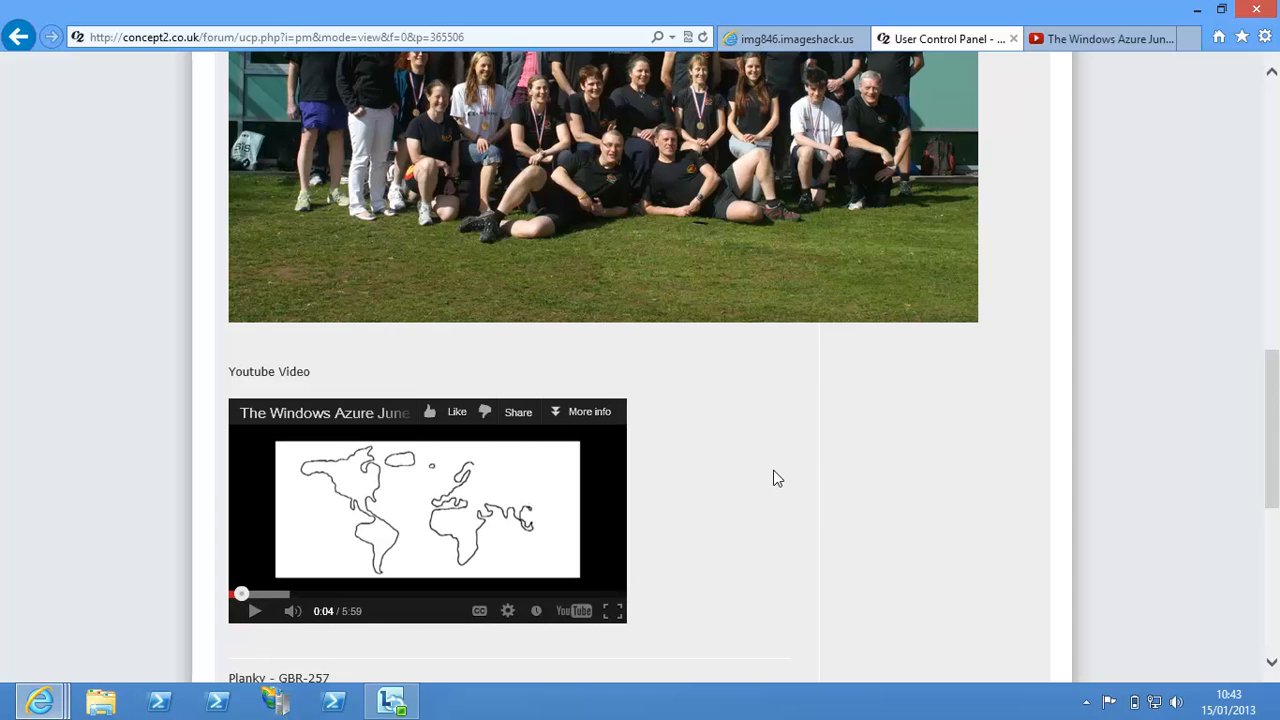
pyautogui.scroll(6, 785, 478)
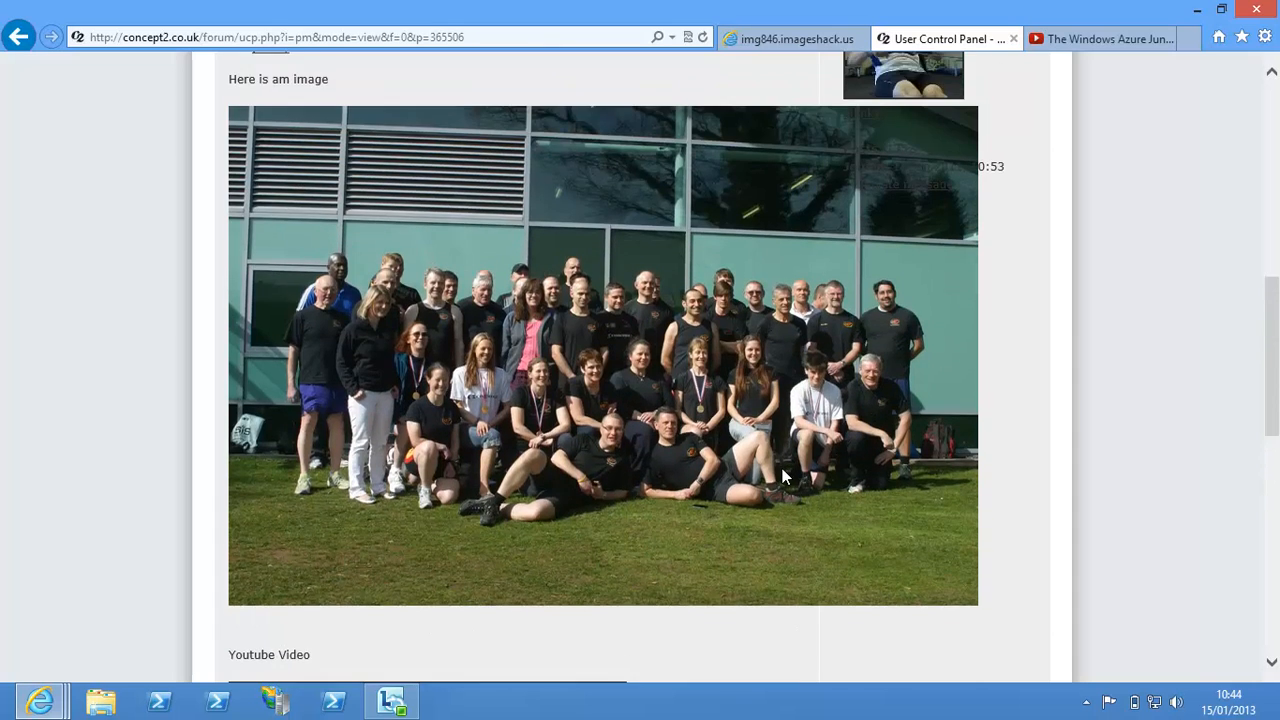